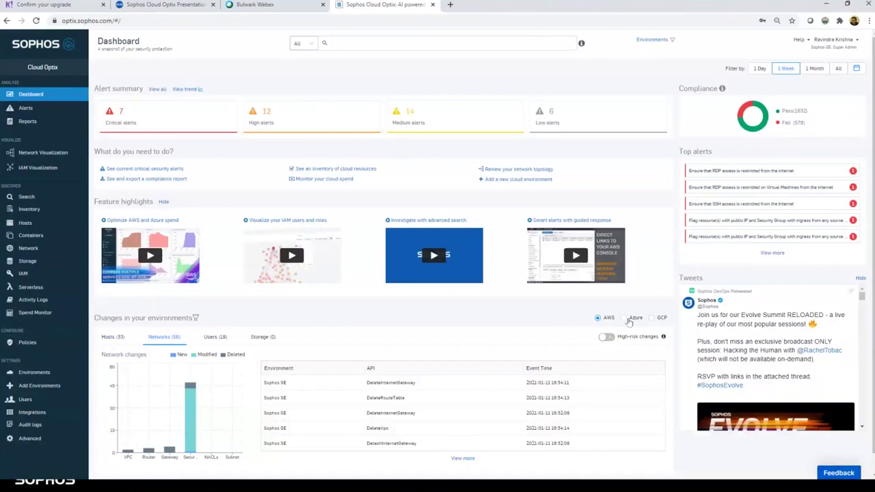
# View the GCP environment changes on the dashboard and return to the AWS changes
pyautogui.click(653, 318)
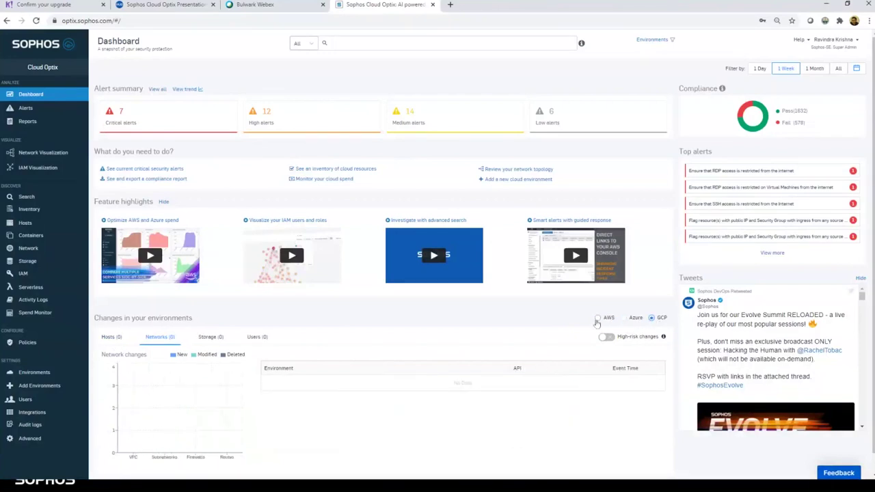
pyautogui.click(597, 318)
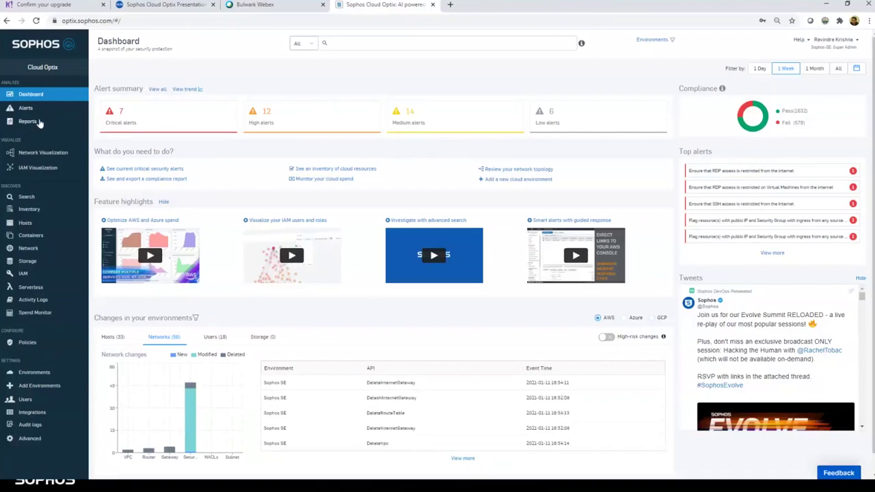
# Display the AWS network visualization for the Sophos SE environment
pyautogui.click(35, 157)
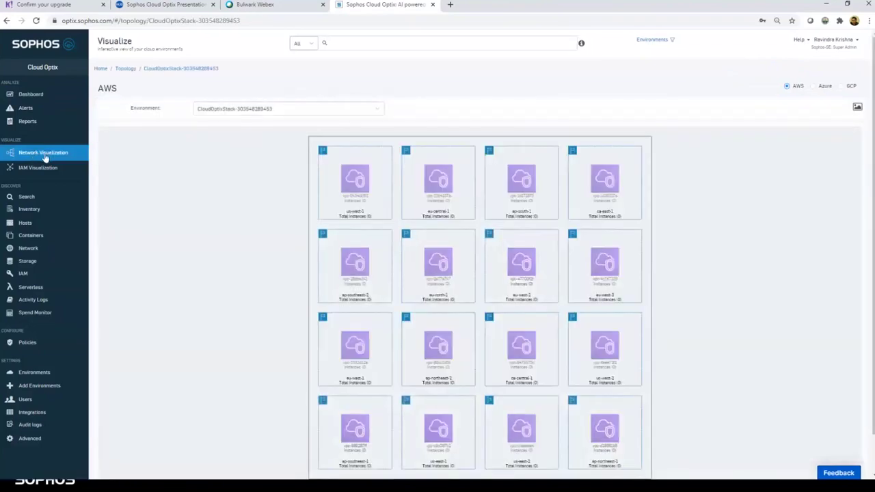
pyautogui.click(238, 113)
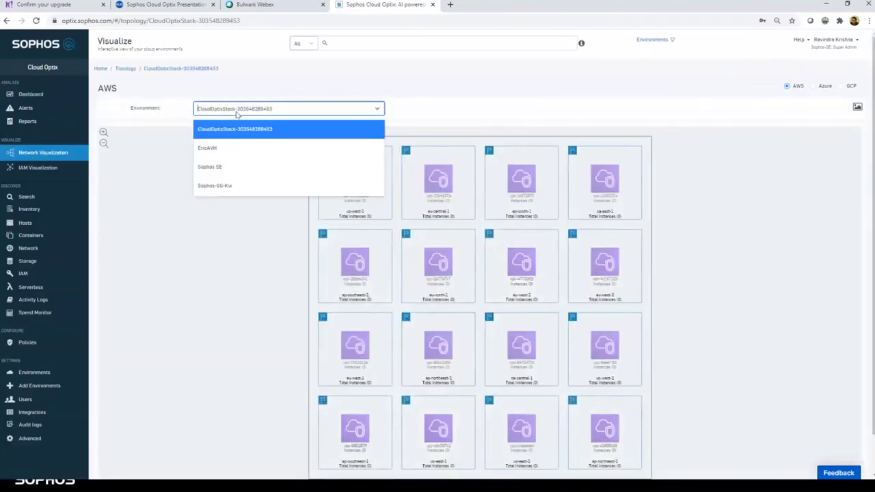
pyautogui.click(233, 166)
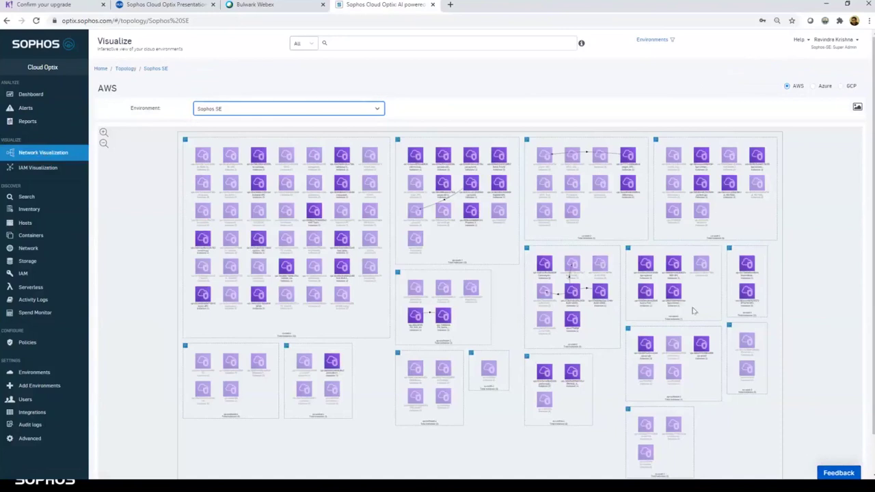
# Inspect the network diagrams of one eu-west-1 VPC and one ap-south-1 VPC in Sophos SE, returning to the topology overview
pyautogui.click(608, 341)
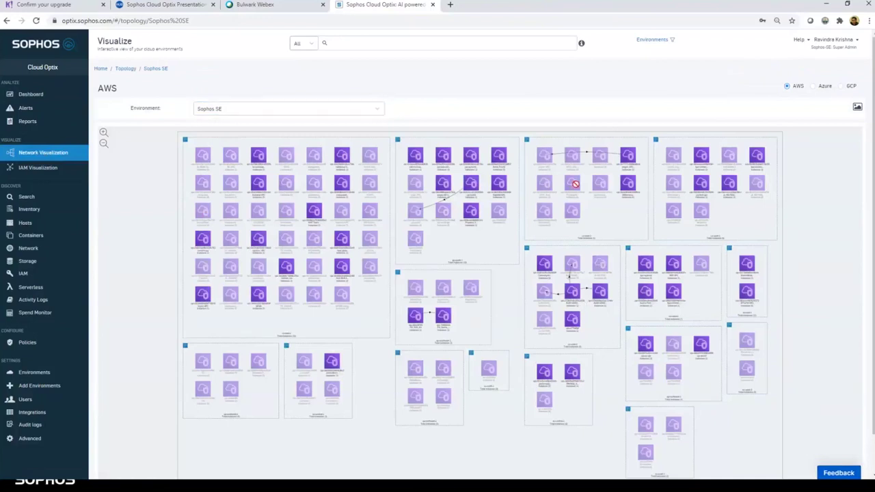
pyautogui.click(670, 303)
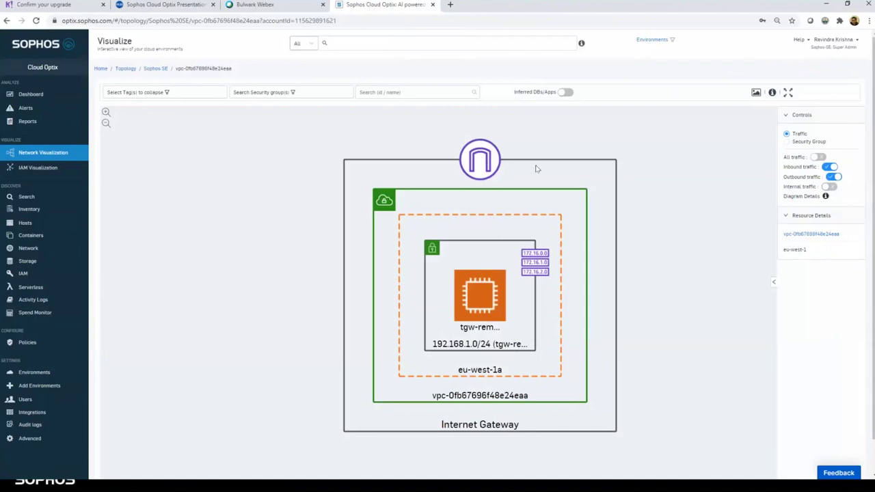
pyautogui.click(819, 157)
pyautogui.click(156, 71)
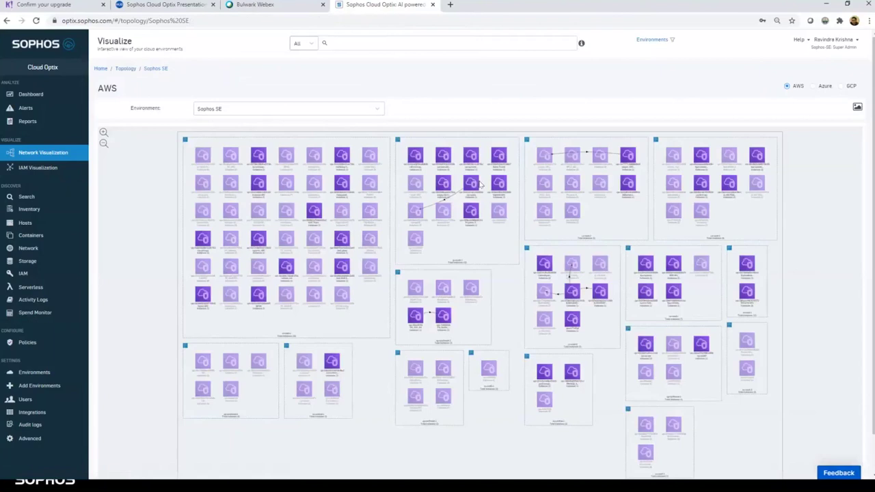
pyautogui.click(471, 183)
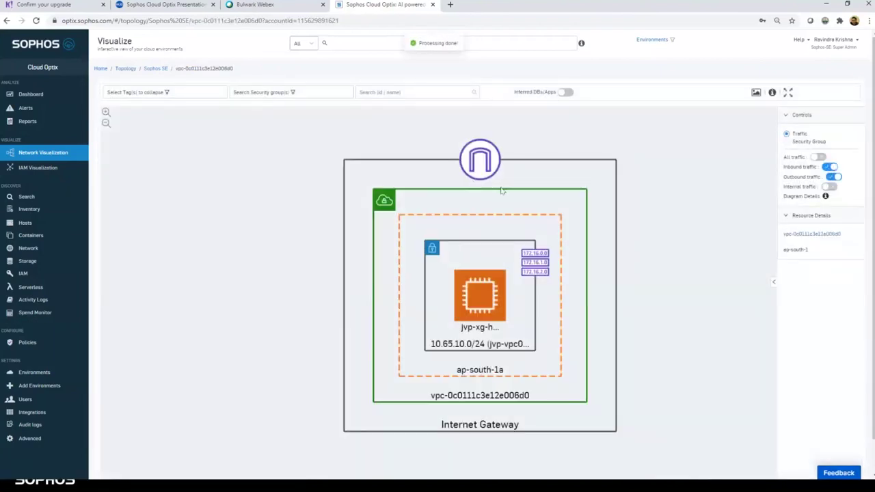
pyautogui.click(158, 70)
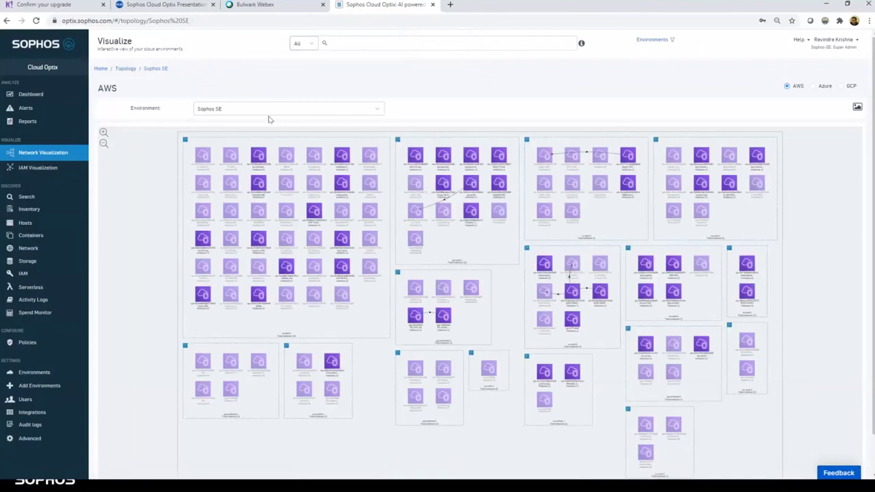
# Switch the network visualization to Azure and display the PCG SE Testing environment
pyautogui.click(813, 87)
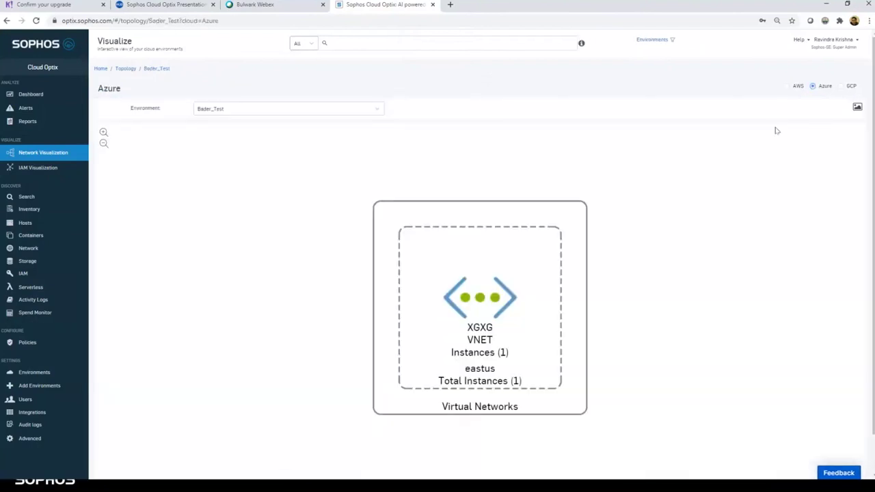
pyautogui.click(198, 112)
pyautogui.click(217, 169)
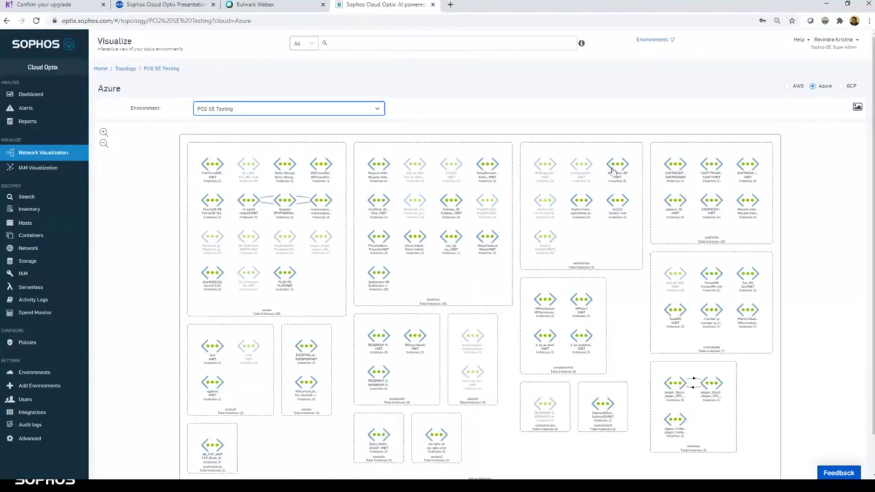
# Inspect the diagrams of a westeurope VNET and the westindia jvp_VNET, returning to the PCG SE Testing topology
pyautogui.click(614, 171)
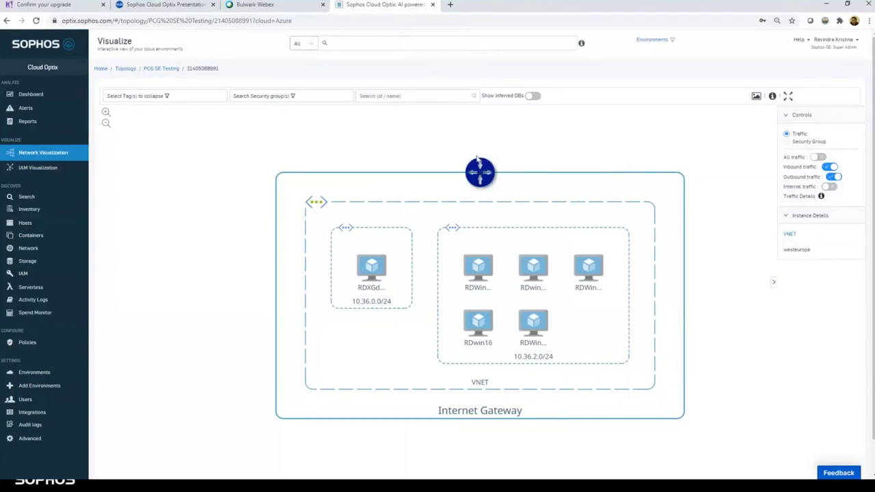
pyautogui.click(171, 69)
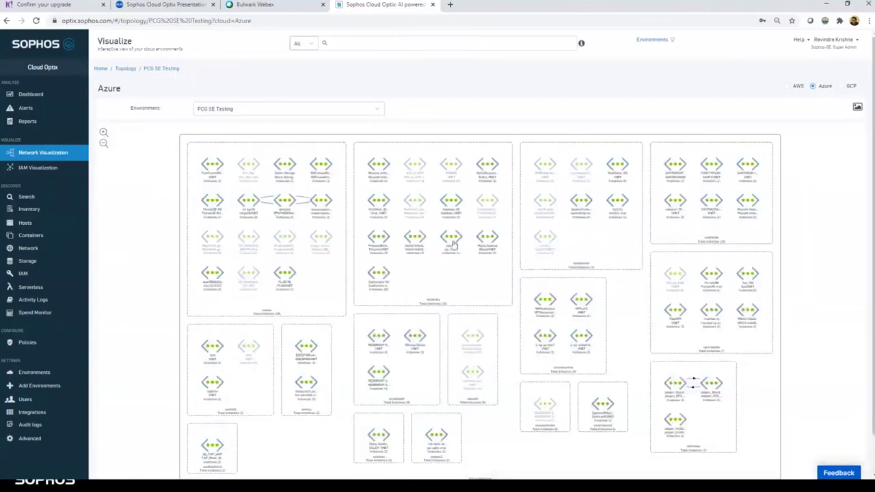
pyautogui.click(453, 244)
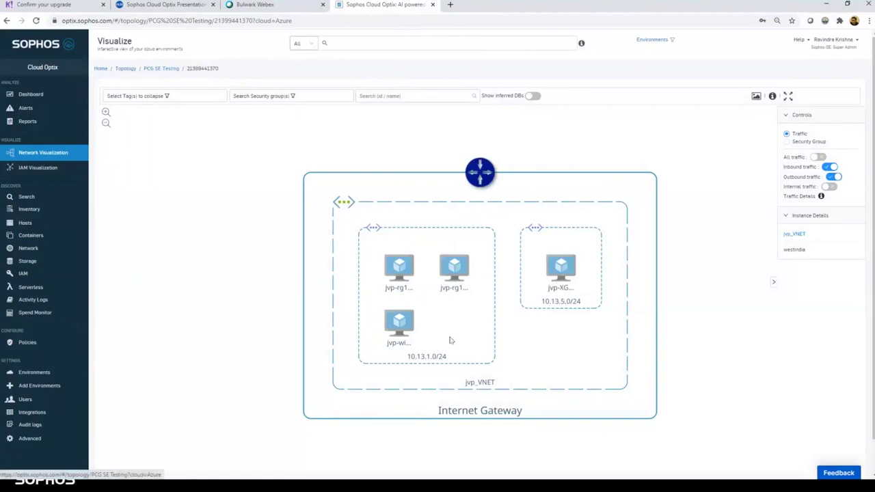
pyautogui.click(149, 69)
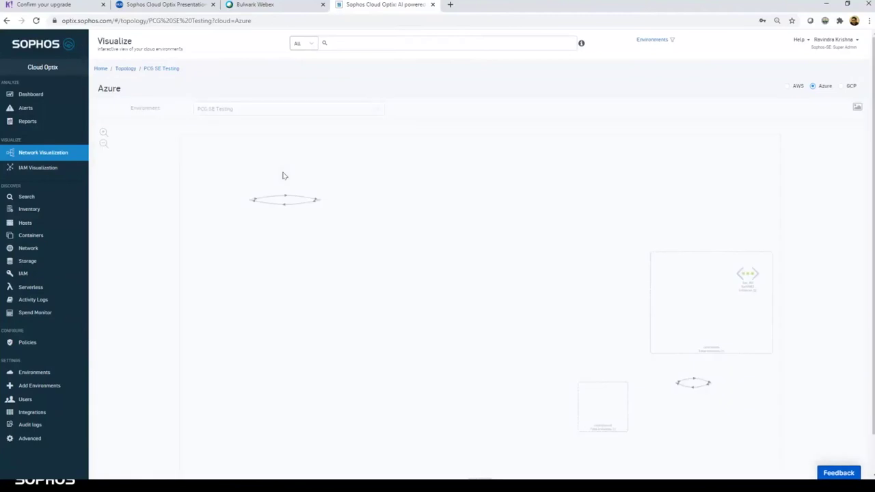
# Reload the Azure network visualization with its default environment and open the XGXG VNET diagram in eastus
pyautogui.click(34, 168)
pyautogui.click(34, 155)
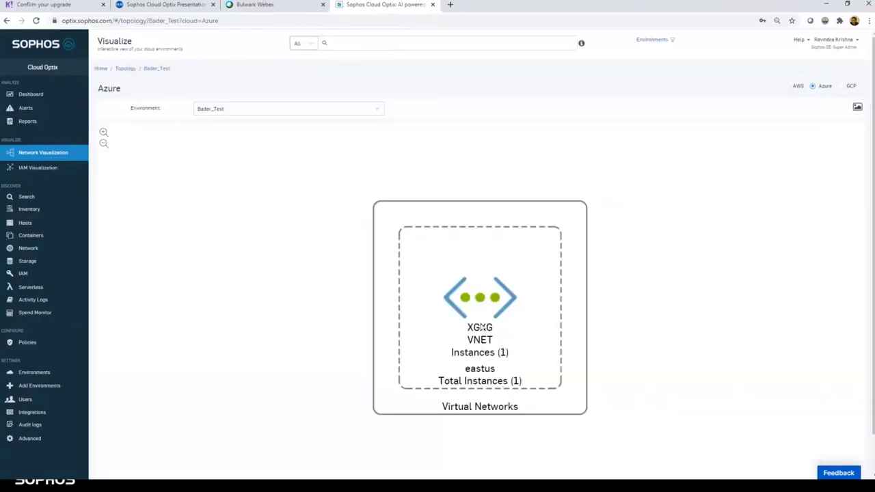
pyautogui.click(482, 328)
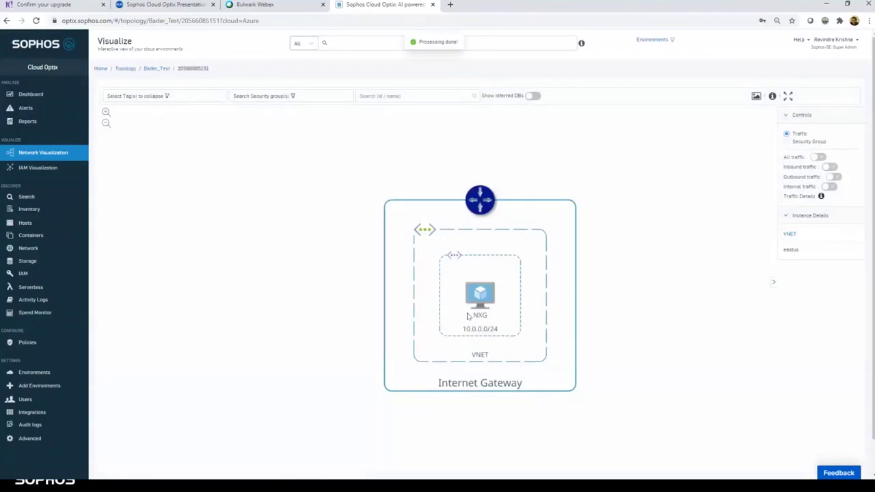
# Collapse the VNET's instance details and switch the diagram controls to Security Group and back to Traffic
pyautogui.click(782, 217)
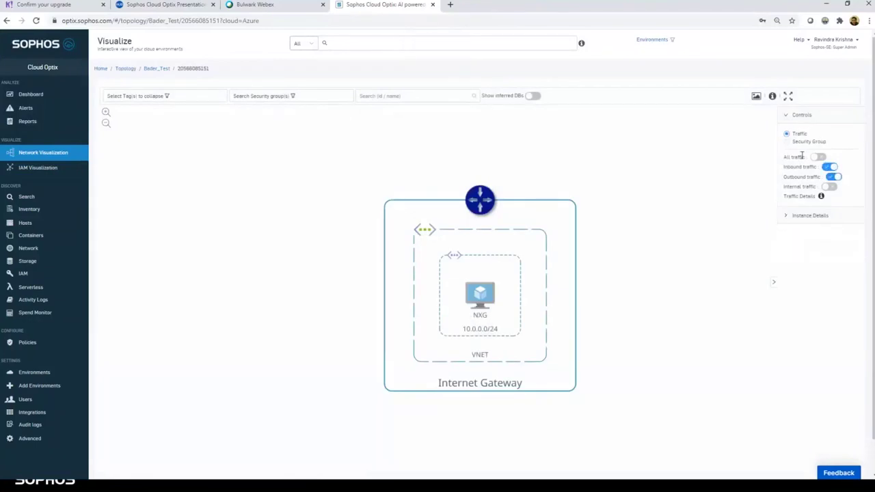
pyautogui.click(787, 142)
pyautogui.click(786, 135)
# Display the IAM visualization for the Sophos SE environment and check the other available environments
pyautogui.click(34, 167)
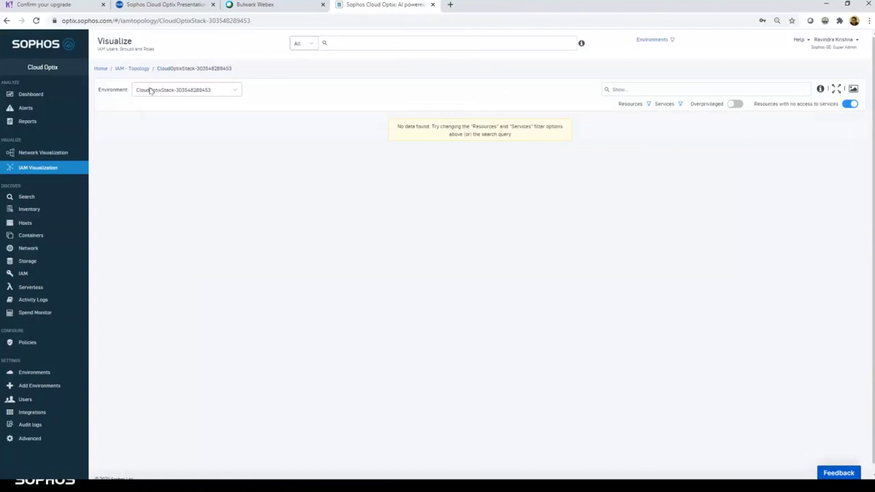
pyautogui.click(150, 91)
pyautogui.click(145, 134)
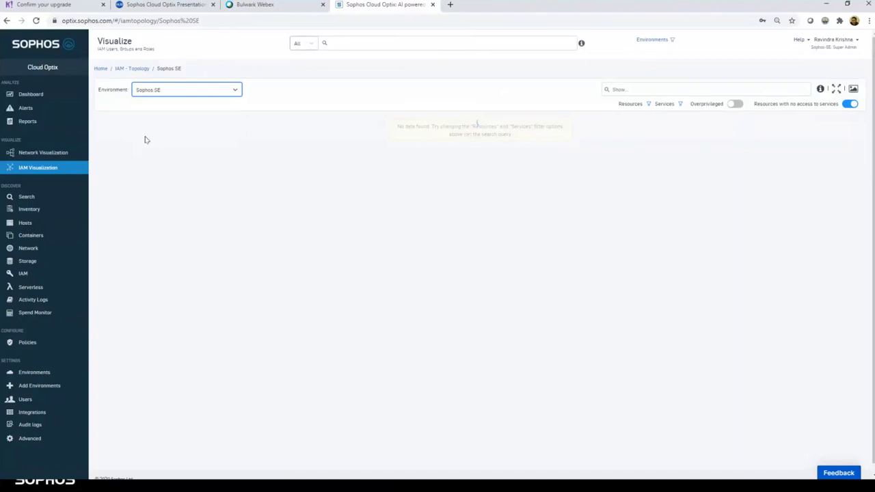
pyautogui.click(159, 89)
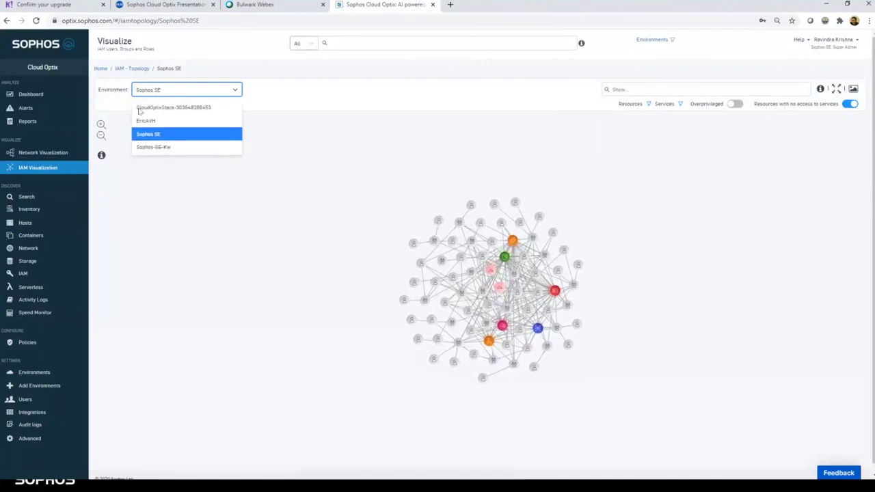
pyautogui.click(406, 140)
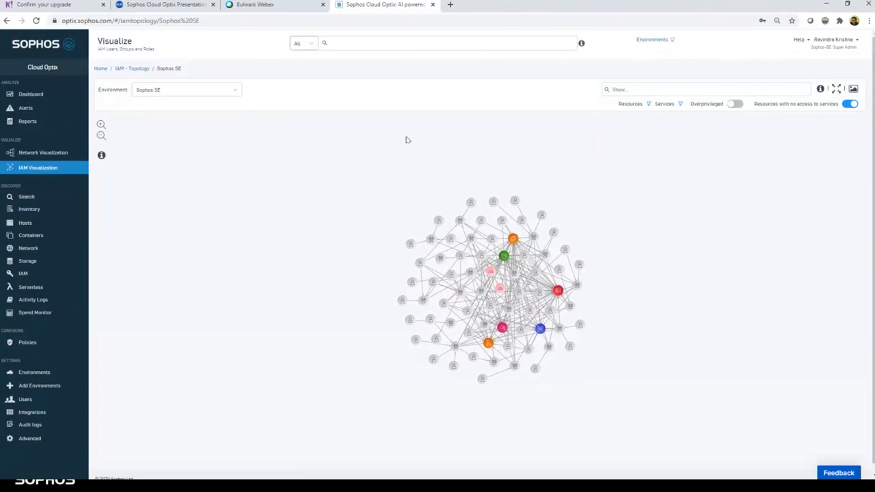
# Pull the ec2 node outward in the IAM graph and review the Resources and Services filter options
pyautogui.moveTo(513, 239); pyautogui.dragTo(616, 225)
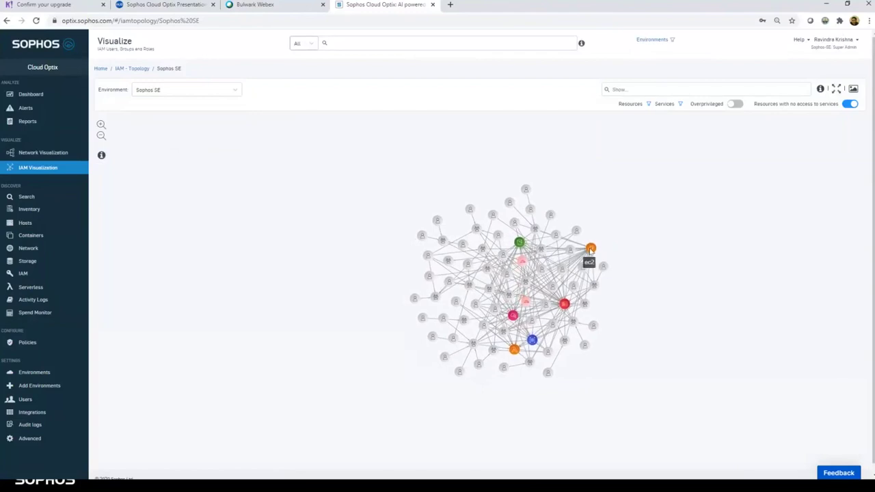
pyautogui.click(646, 105)
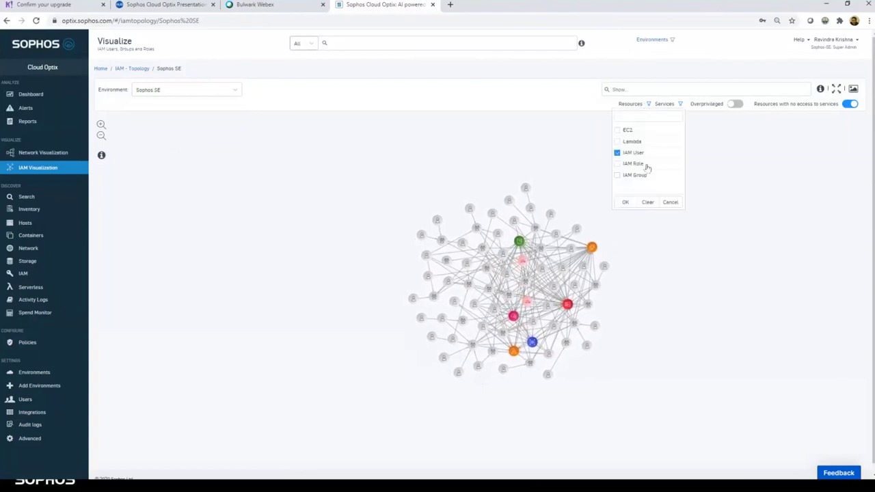
pyautogui.click(681, 104)
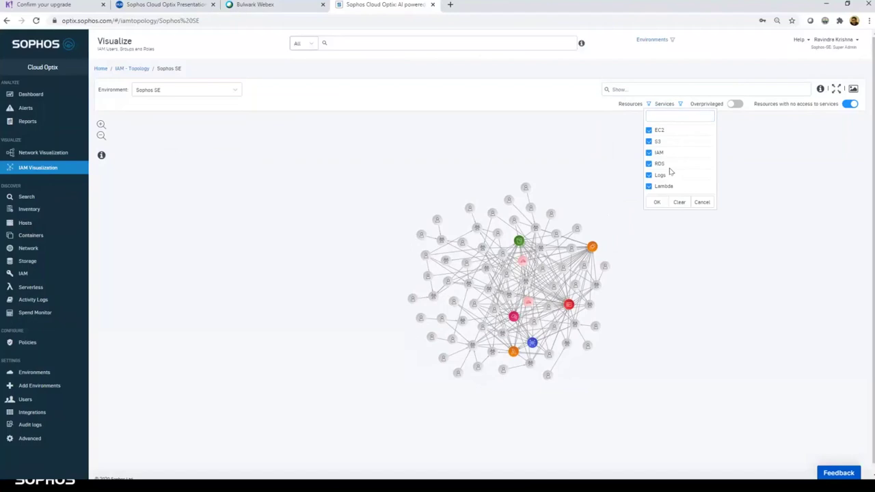
# Enable the Overprivileged filter, export the IAM topology as an image and open the downloaded PNG
pyautogui.click(735, 107)
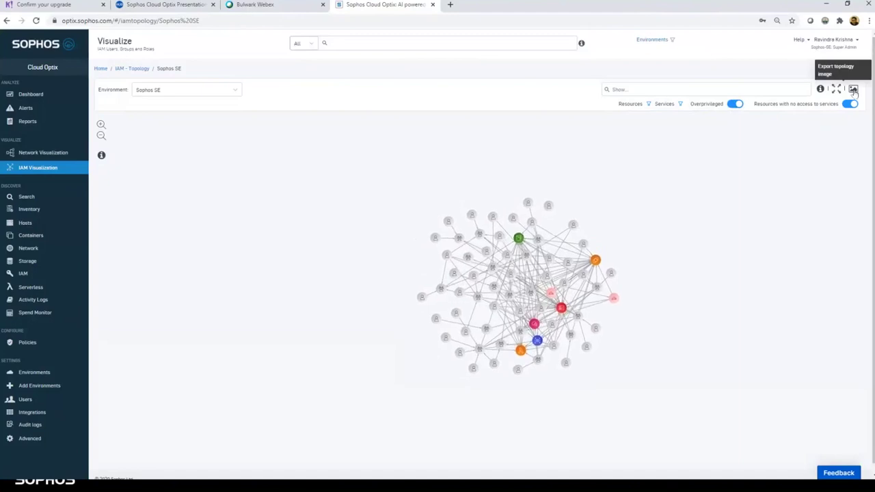
pyautogui.click(853, 91)
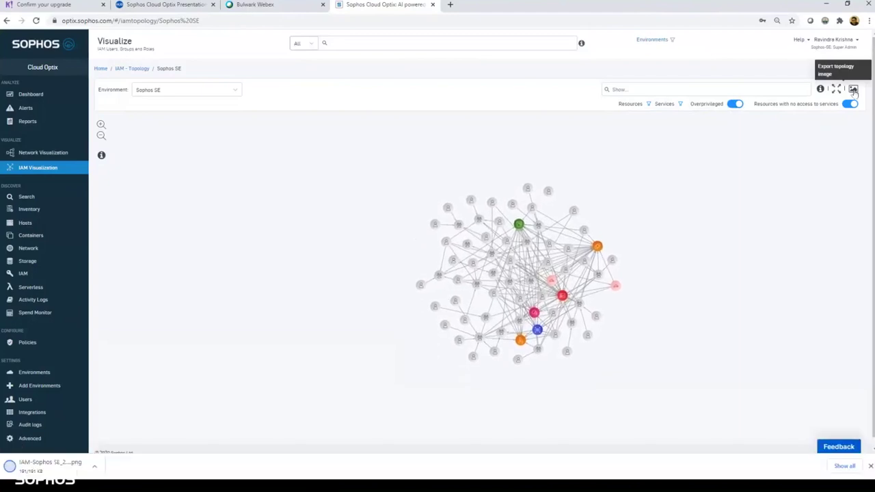
pyautogui.click(17, 466)
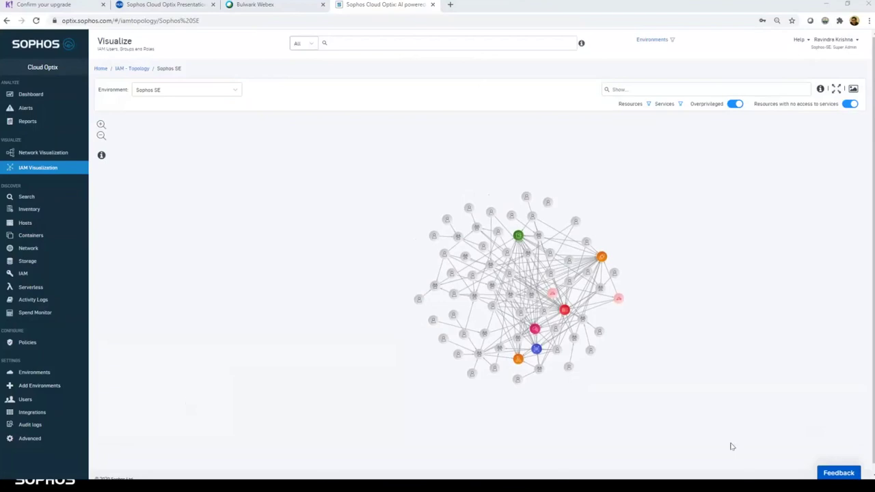
# View the IAM graph in full screen and restore the normal page layout
pyautogui.click(835, 89)
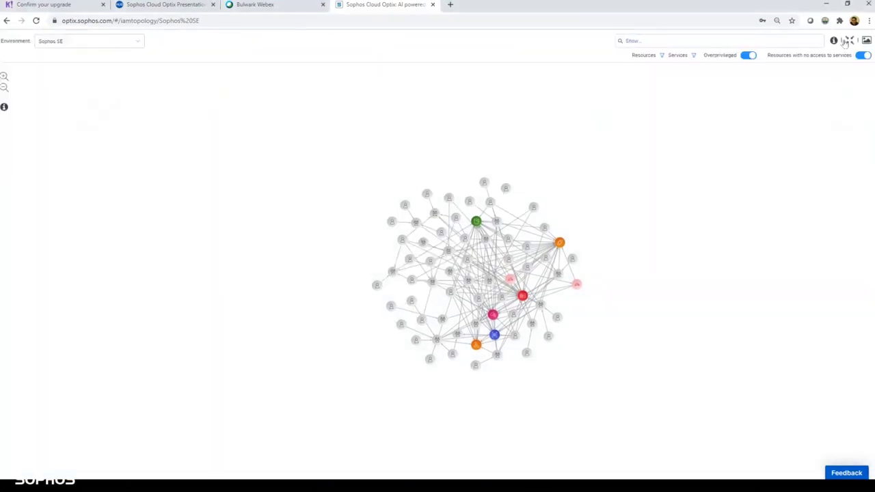
pyautogui.click(849, 41)
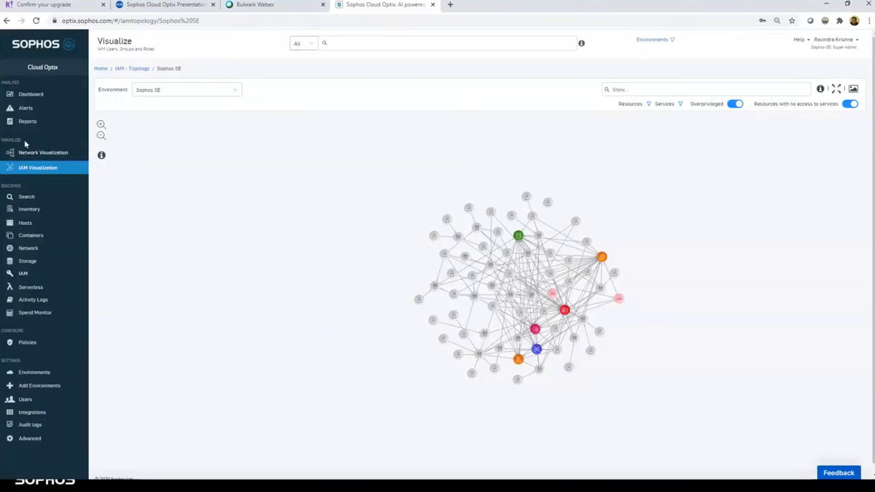
# Check the current month's Azure forecast, Azure and AWS spend in the Spend Monitor, and open the AWS Exec Summary
pyautogui.click(28, 313)
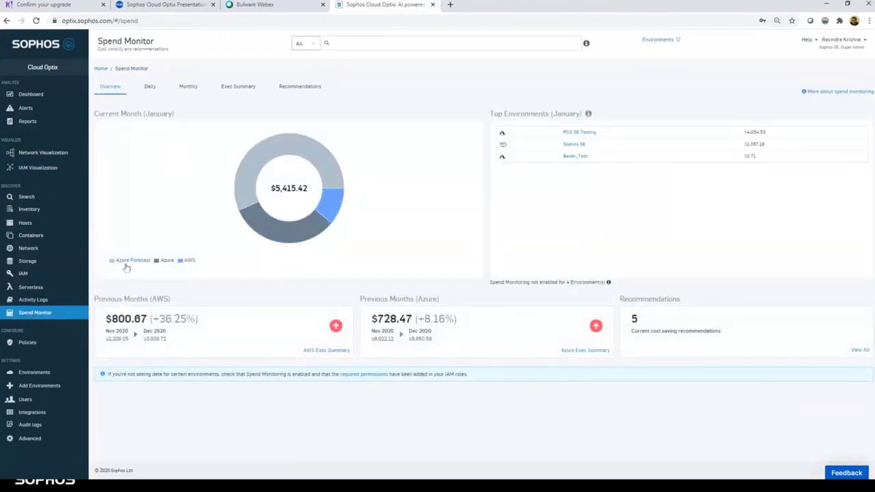
pyautogui.moveTo(255, 185)
pyautogui.moveTo(274, 236)
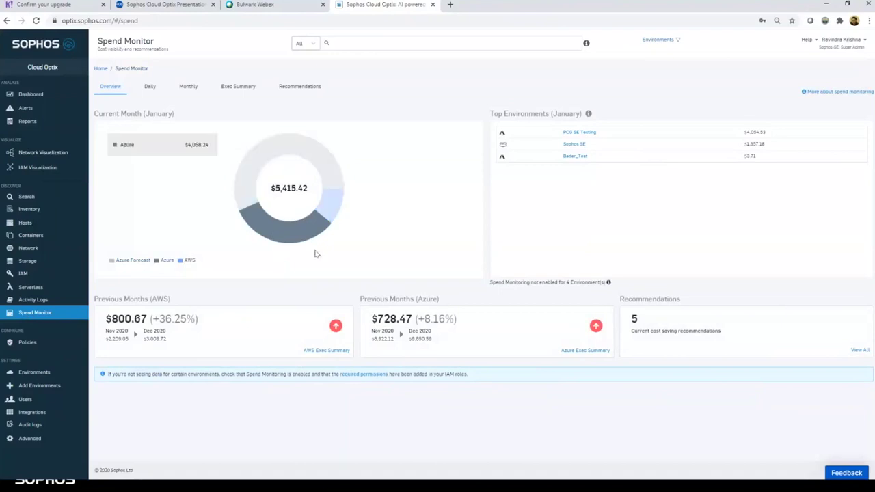
pyautogui.moveTo(335, 194)
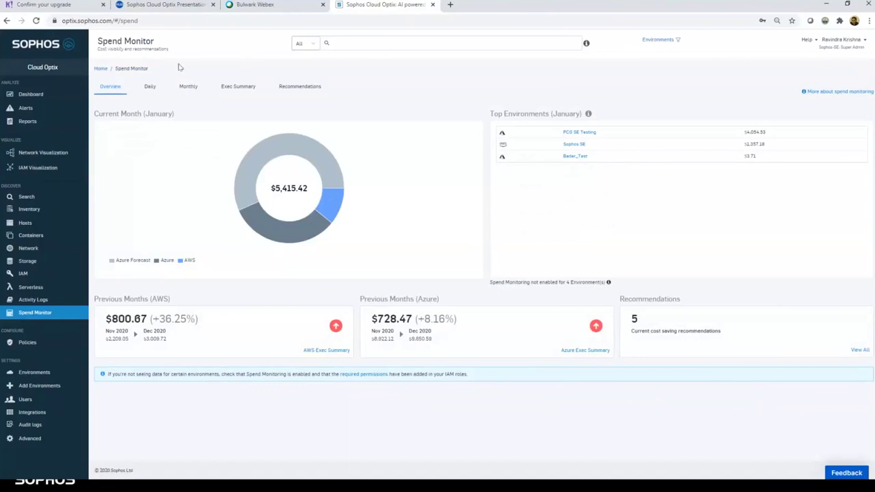
pyautogui.click(328, 325)
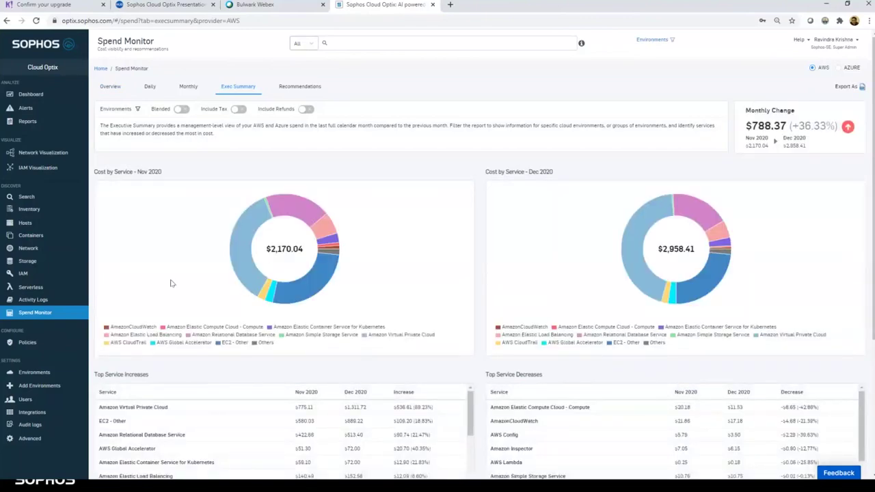
# Review the AWS Exec Summary's Top Service Increases table and highlight the Amazon Virtual Private Cloud entry
pyautogui.scroll(-3, 171, 283)
pyautogui.scroll(1, 137, 282)
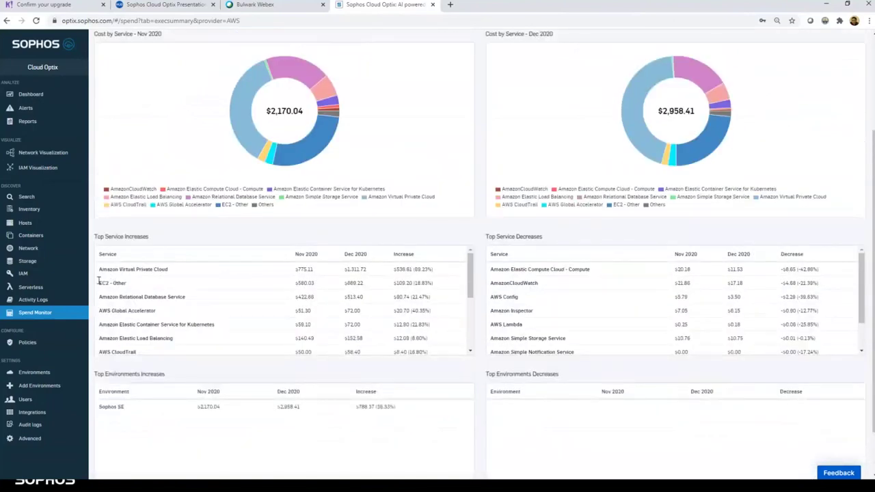
pyautogui.moveTo(98, 282); pyautogui.dragTo(166, 272)
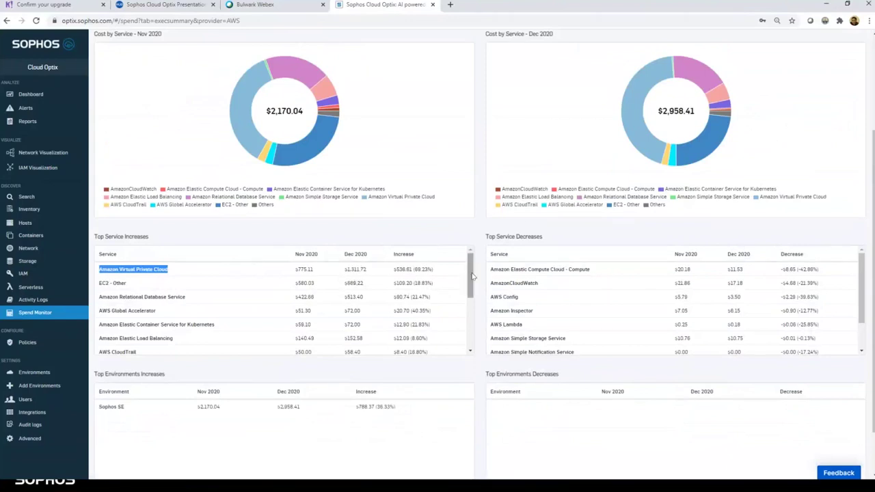
pyautogui.moveTo(472, 276); pyautogui.dragTo(526, 163)
pyautogui.scroll(3, 526, 163)
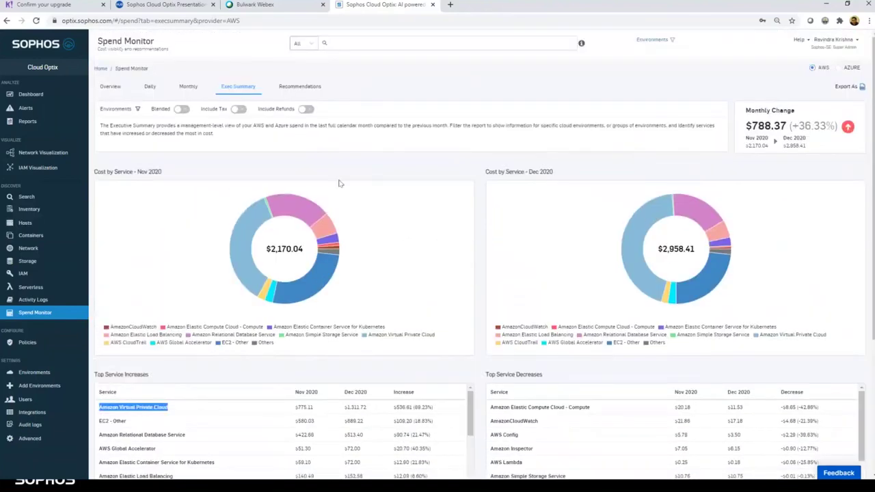
# Switch the Exec Summary to Azure and review the top service and environment cost changes
pyautogui.click(838, 68)
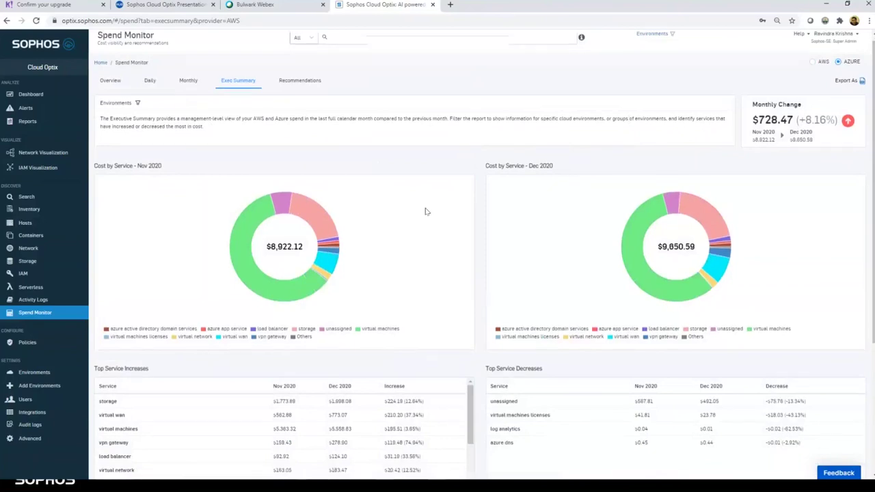
pyautogui.scroll(-2, 429, 212)
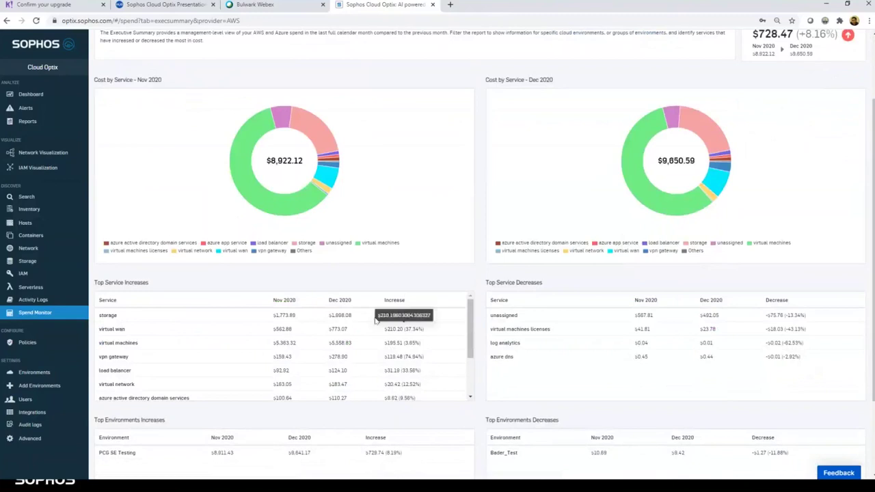
pyautogui.scroll(-5, 205, 342)
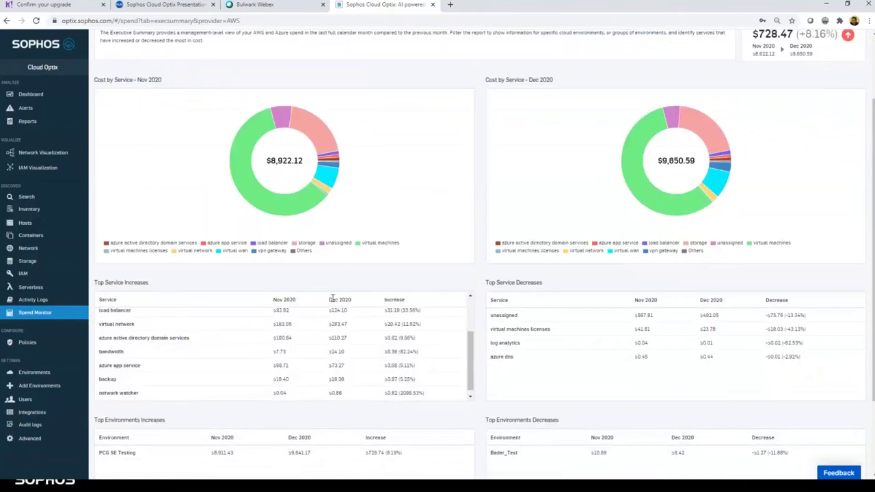
pyautogui.scroll(-2, 121, 264)
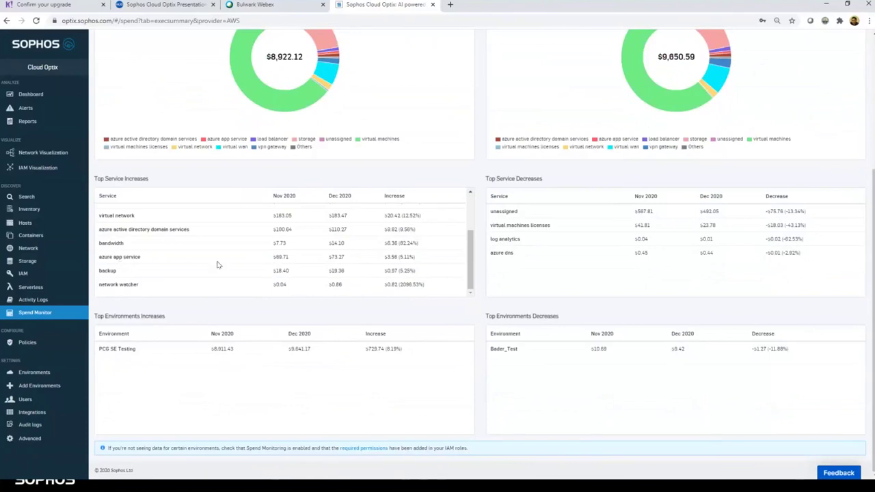
# Filter the out-of-the-box policies by name for PCI, including the AWS, Azure and GCP PCI DSS 3.2 policies
pyautogui.click(10, 347)
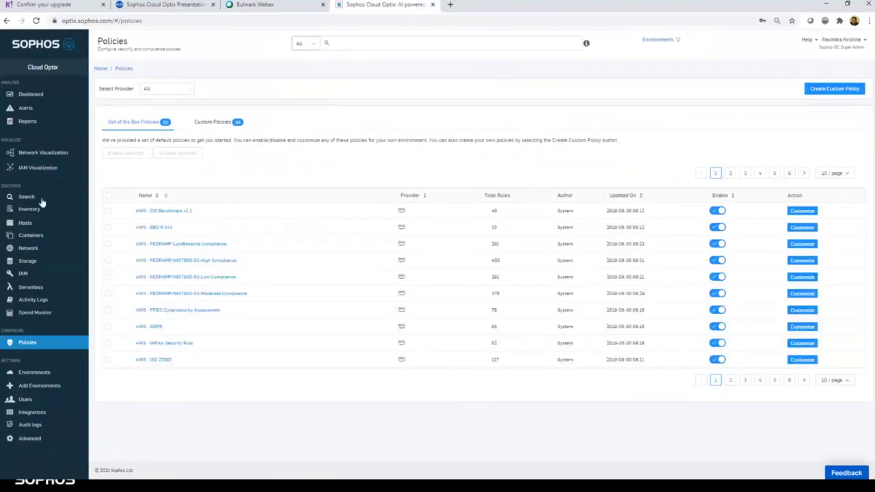
pyautogui.click(208, 124)
pyautogui.click(132, 123)
pyautogui.click(165, 196)
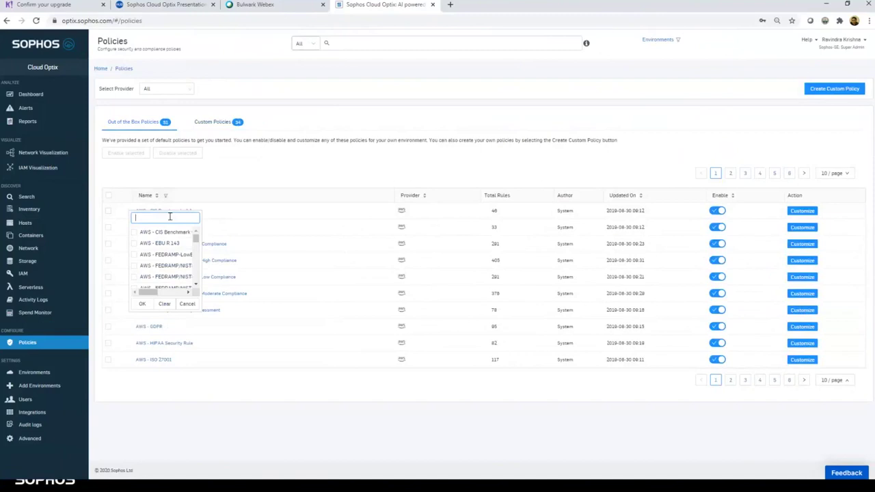
pyautogui.write('PCI')
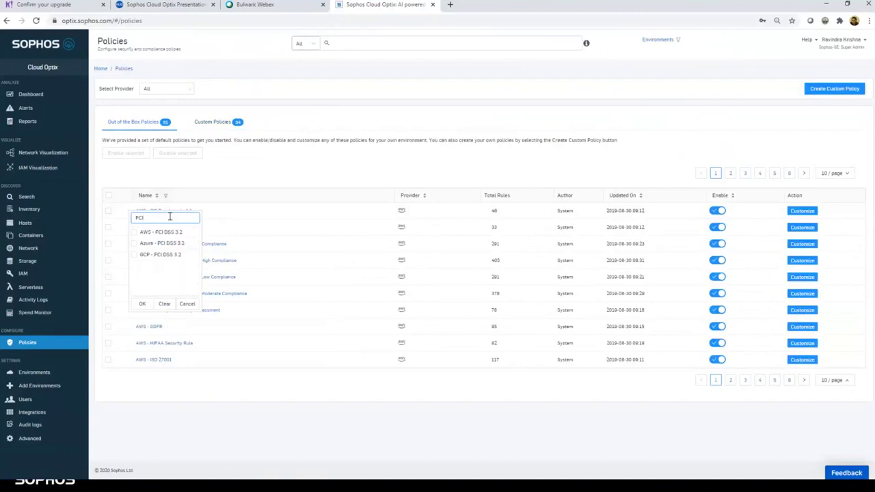
pyautogui.click(134, 232)
pyautogui.click(134, 244)
pyautogui.click(134, 254)
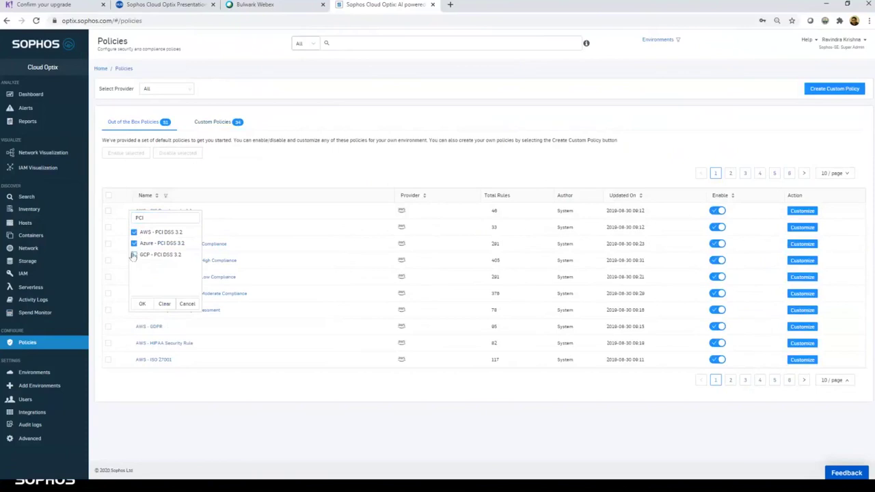
pyautogui.click(141, 305)
# Open the AWS - PCI DSS 3.2 policy for customization and inspect the first rule's Control Id field and severity options
pyautogui.click(711, 216)
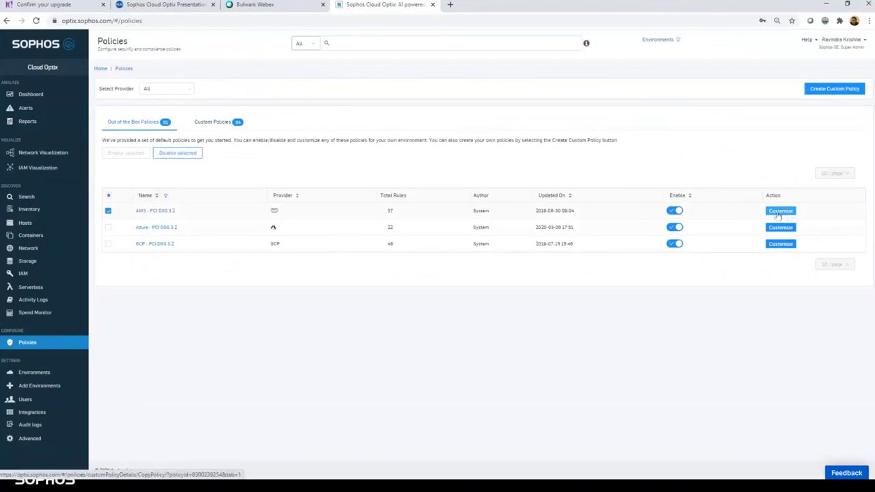
pyautogui.click(779, 212)
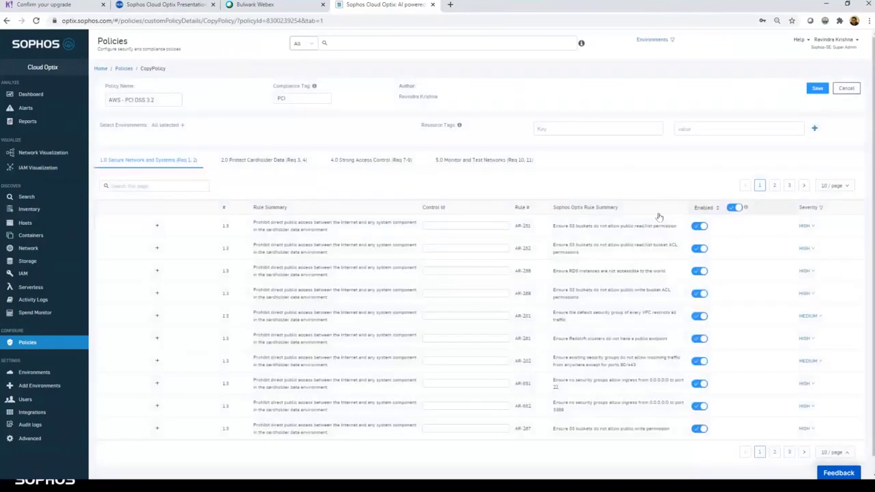
pyautogui.click(445, 227)
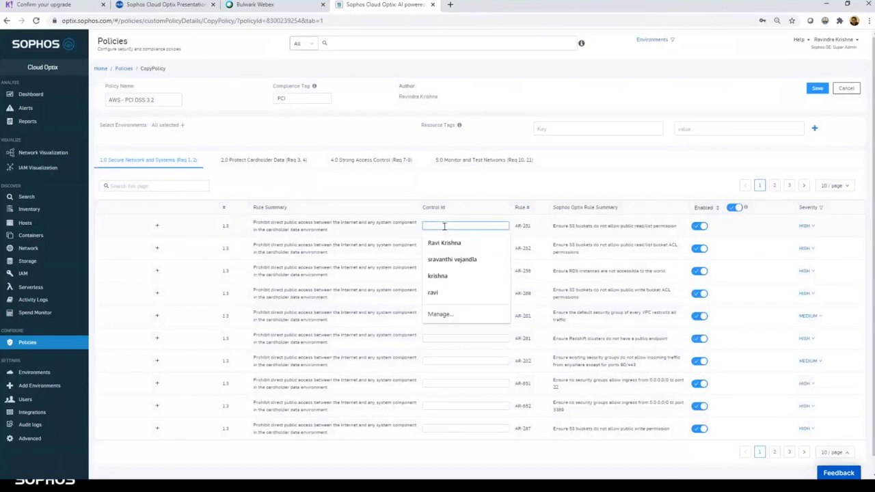
pyautogui.click(812, 228)
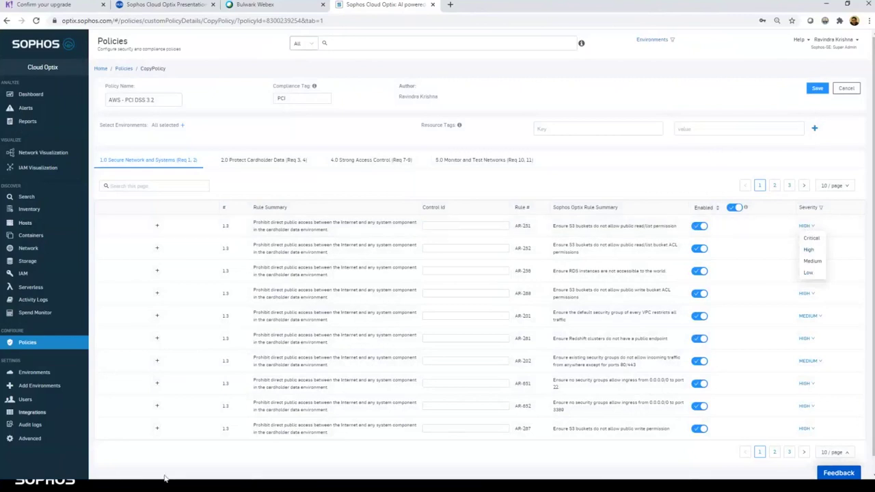
# In Alerts, review the first critical alert's remediation, affected resources and environment, and close its details
pyautogui.click(21, 112)
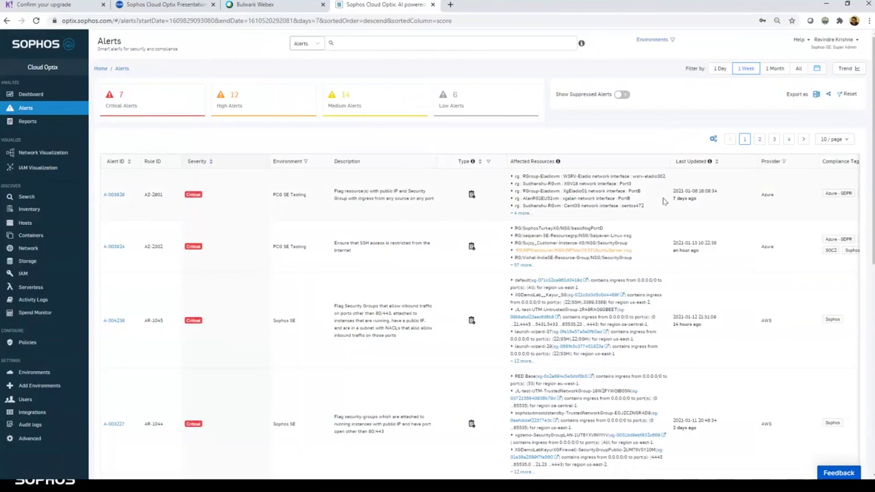
pyautogui.click(117, 195)
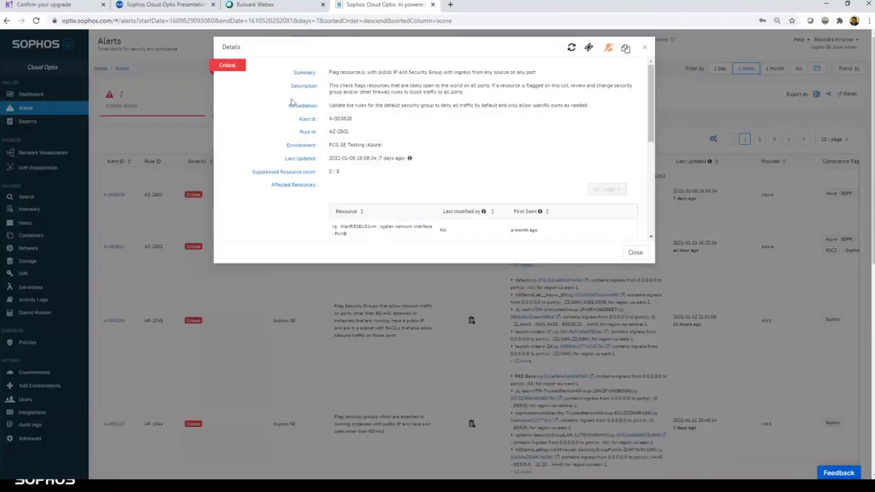
pyautogui.moveTo(287, 106); pyautogui.dragTo(327, 106)
pyautogui.moveTo(386, 105); pyautogui.dragTo(591, 111)
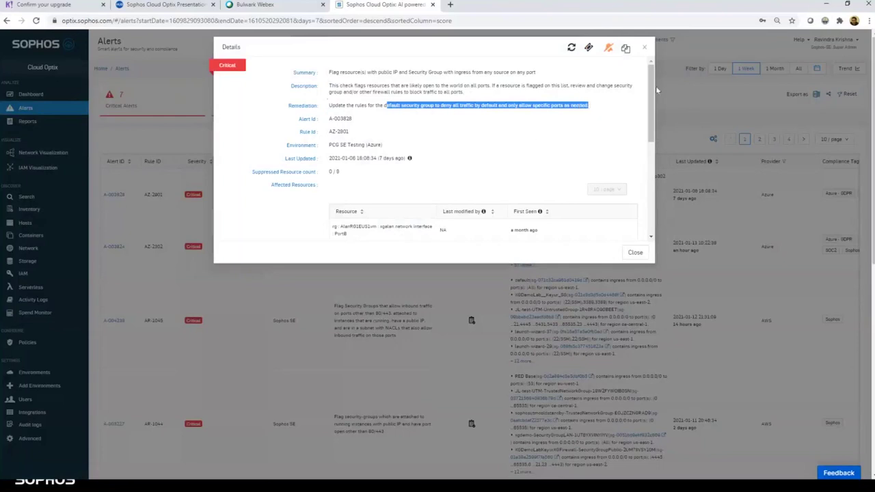
pyautogui.moveTo(651, 85); pyautogui.dragTo(652, 107)
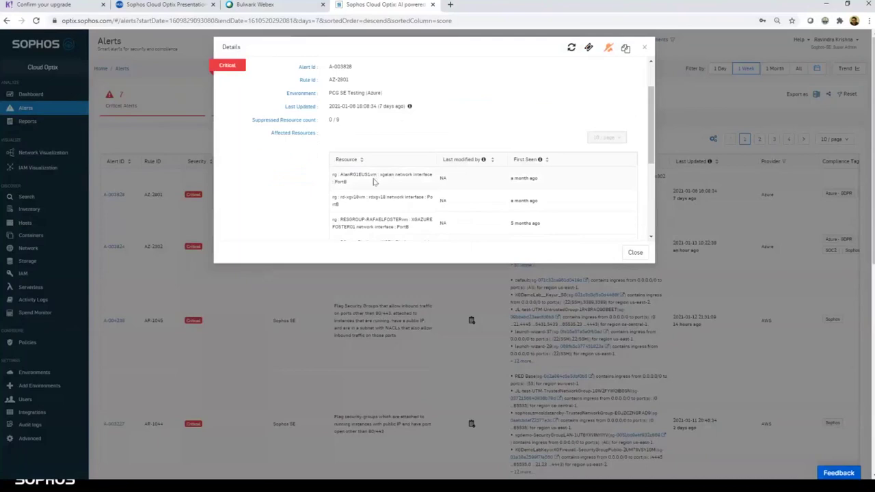
pyautogui.moveTo(656, 125); pyautogui.dragTo(654, 106)
pyautogui.moveTo(285, 148); pyautogui.dragTo(361, 141)
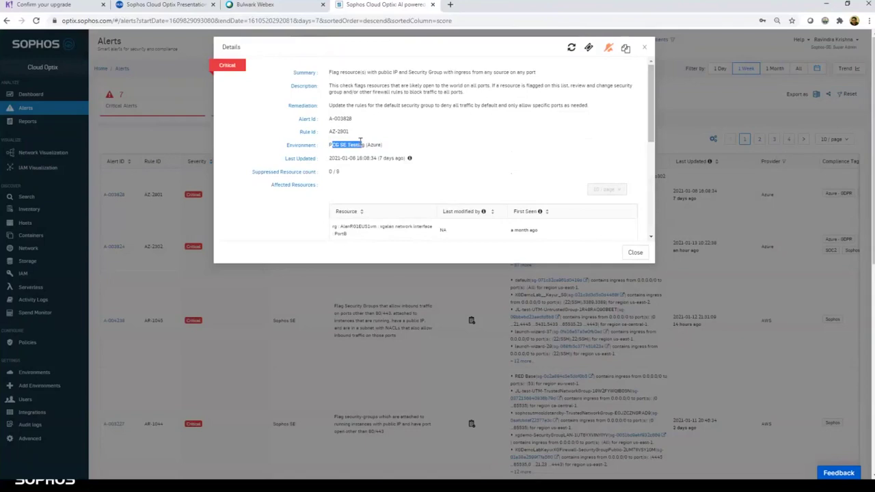
pyautogui.click(643, 47)
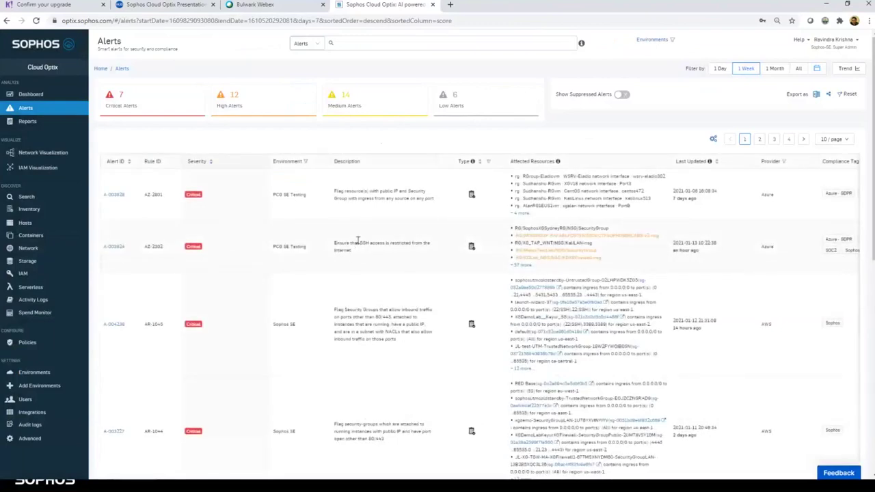
# Highlight the description of the SSH access alert and check its compliance tags in the alerts table
pyautogui.moveTo(334, 248); pyautogui.dragTo(425, 258)
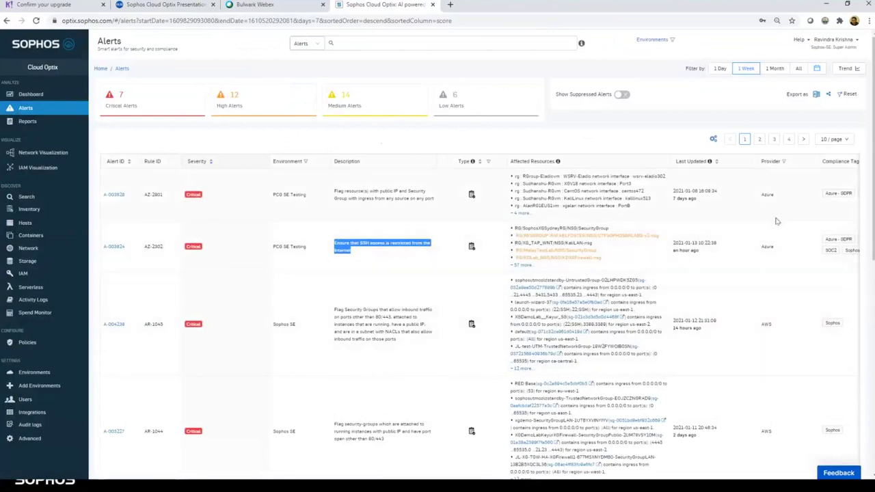
pyautogui.hscroll(3, 776, 221)
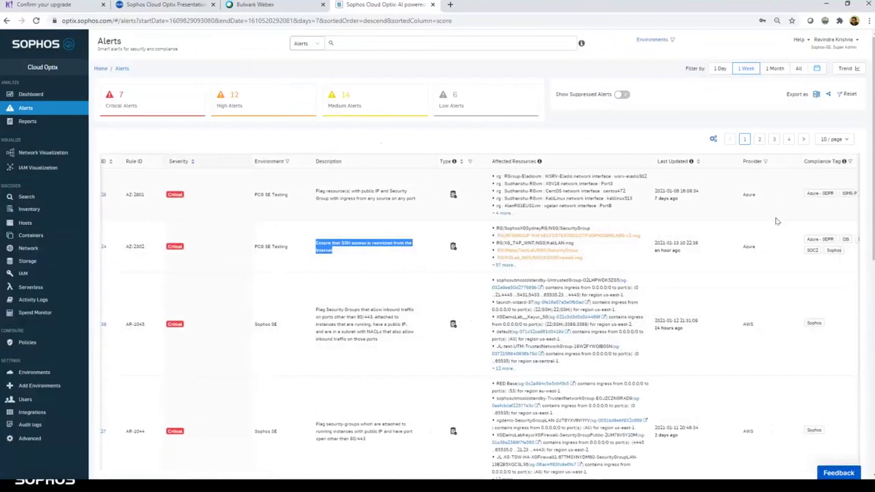
pyautogui.hscroll(3, 776, 220)
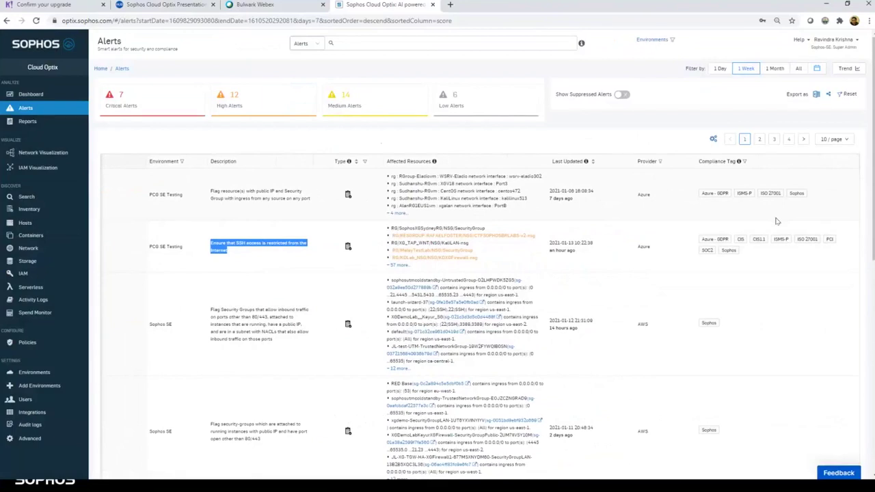
pyautogui.hscroll(-6, 776, 221)
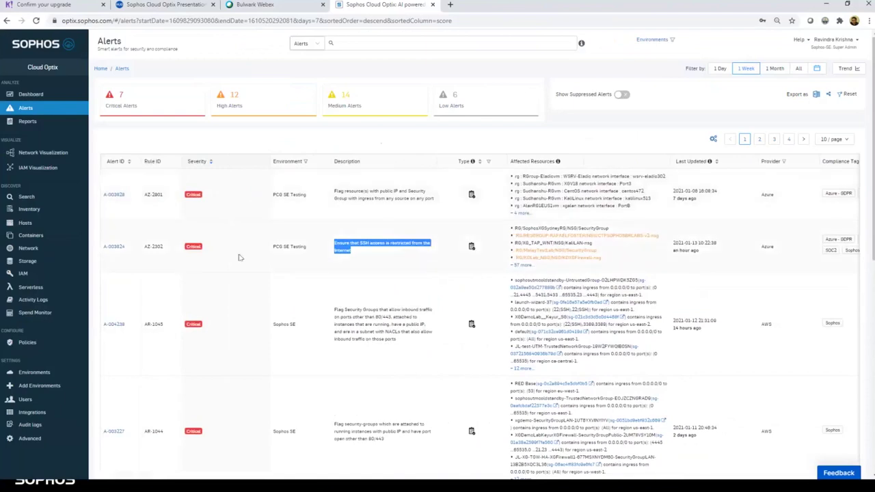
# Open the SSH access alert's details and read its summary, description and remediation guidance
pyautogui.click(117, 252)
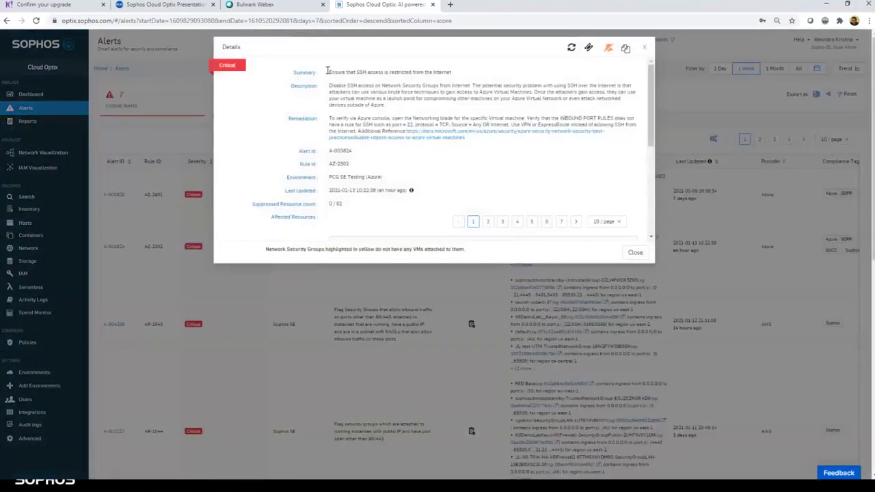
pyautogui.moveTo(328, 71); pyautogui.dragTo(465, 63)
pyautogui.moveTo(328, 81); pyautogui.dragTo(480, 140)
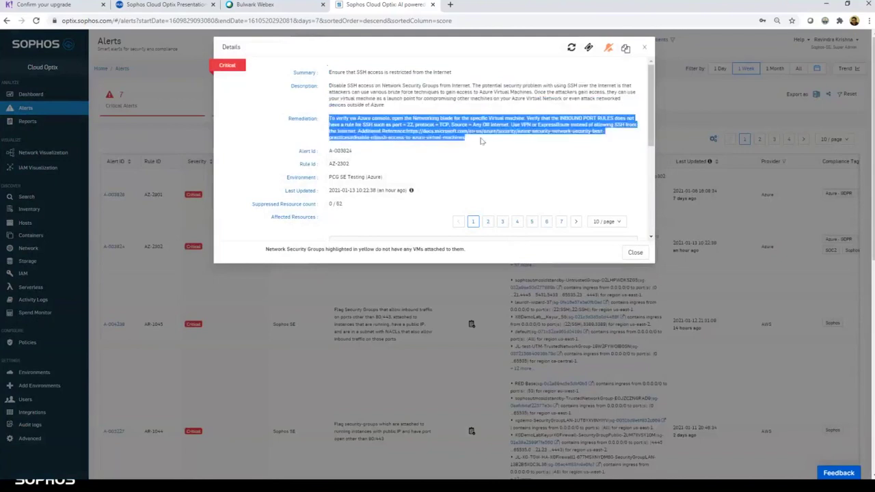
pyautogui.click(481, 141)
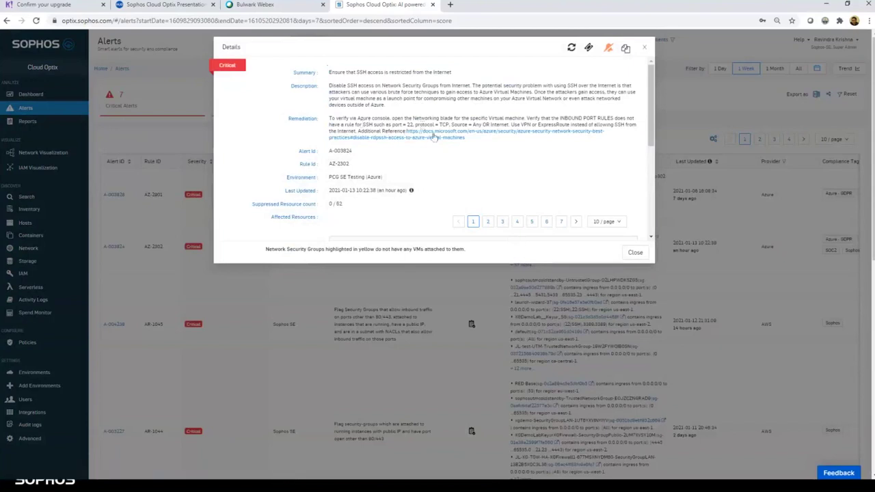
# Open the Microsoft reference linked in the remediation in a separate browser tab and skim the Azure network security best practices
pyautogui.rightClick(434, 136)
pyautogui.click(445, 140)
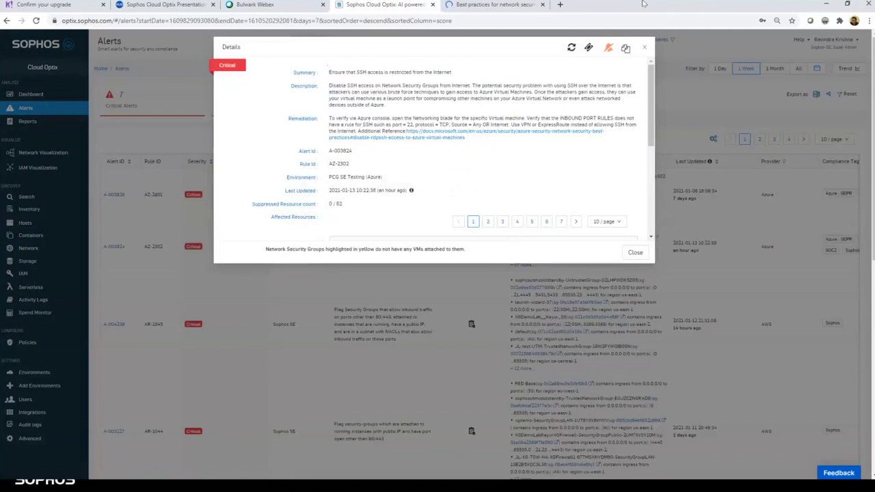
pyautogui.click(493, 5)
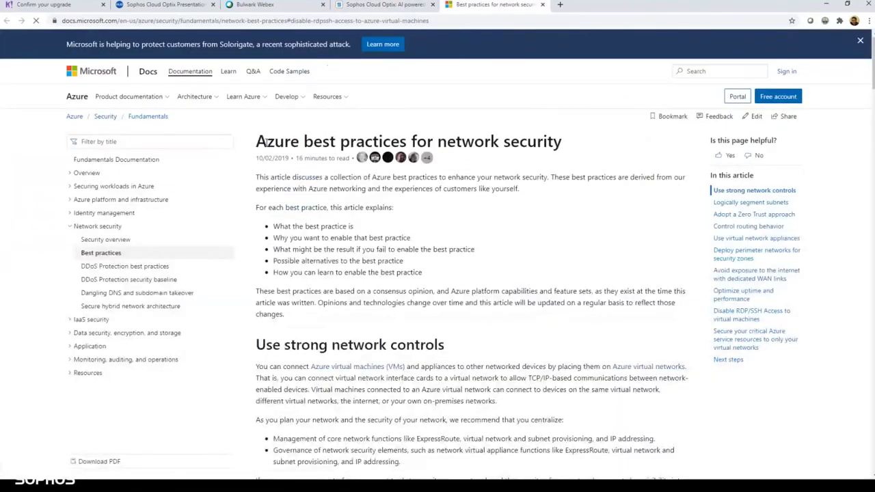
pyautogui.scroll(-5, 354, 202)
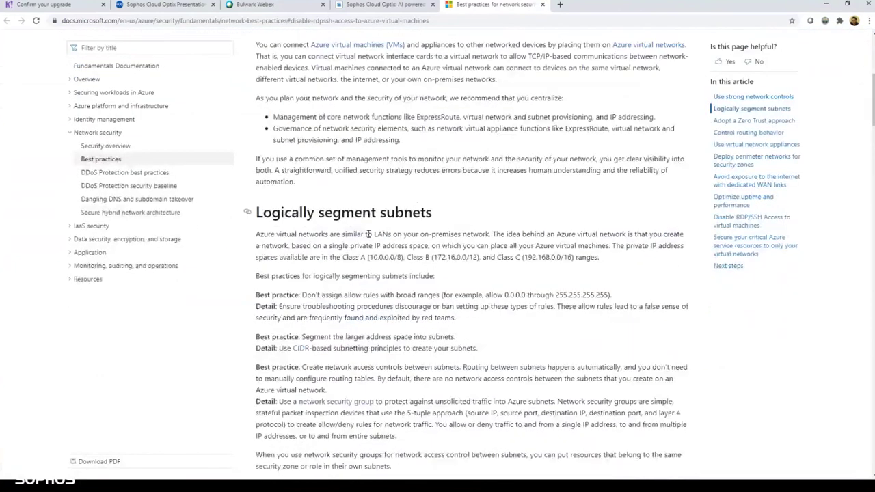
pyautogui.scroll(-1, 368, 232)
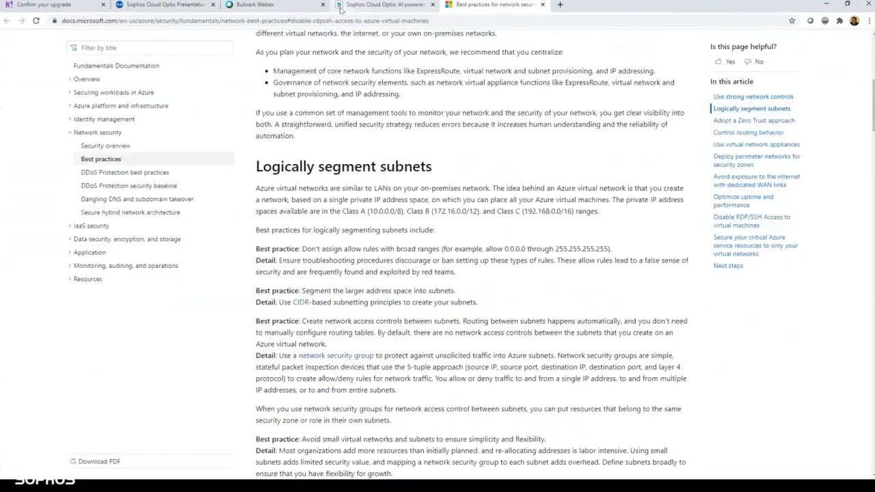
# Return to the SSH alert's details in Cloud Optix and examine the list of affected network security groups
pyautogui.click(340, 9)
pyautogui.scroll(-5, 465, 165)
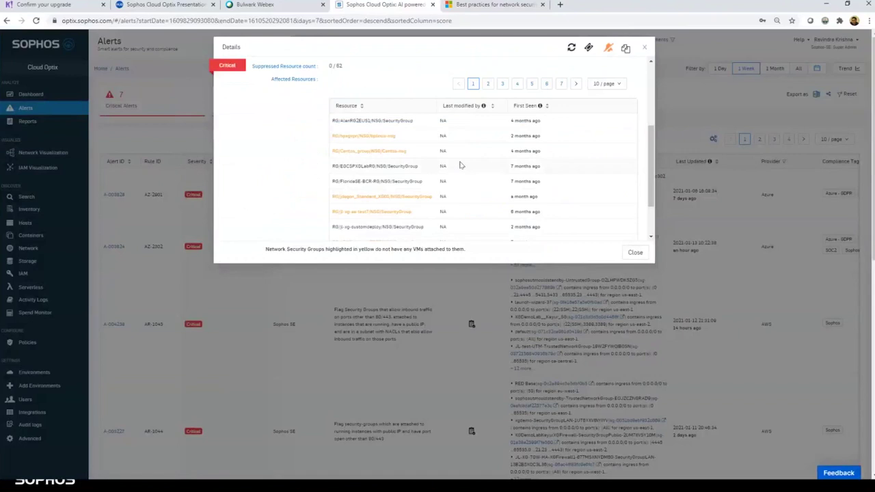
pyautogui.scroll(3, 300, 147)
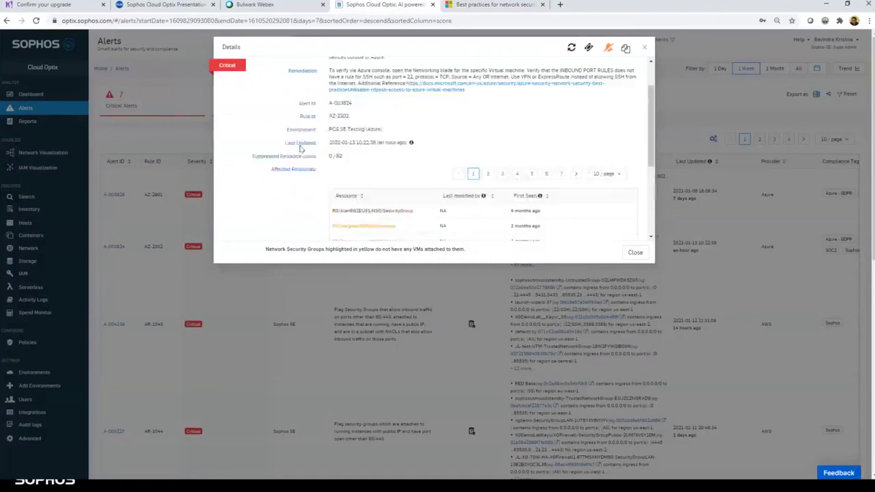
pyautogui.scroll(-3, 315, 152)
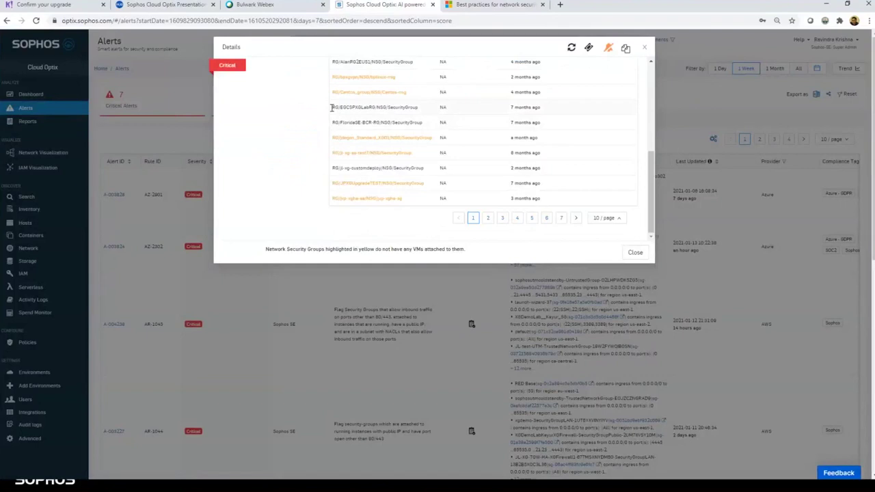
# Highlight the RG/FloridaSE-ECR-RG/NSG/SecurityGroup entry among the affected network security groups and close the alert details
pyautogui.moveTo(333, 122); pyautogui.dragTo(463, 128)
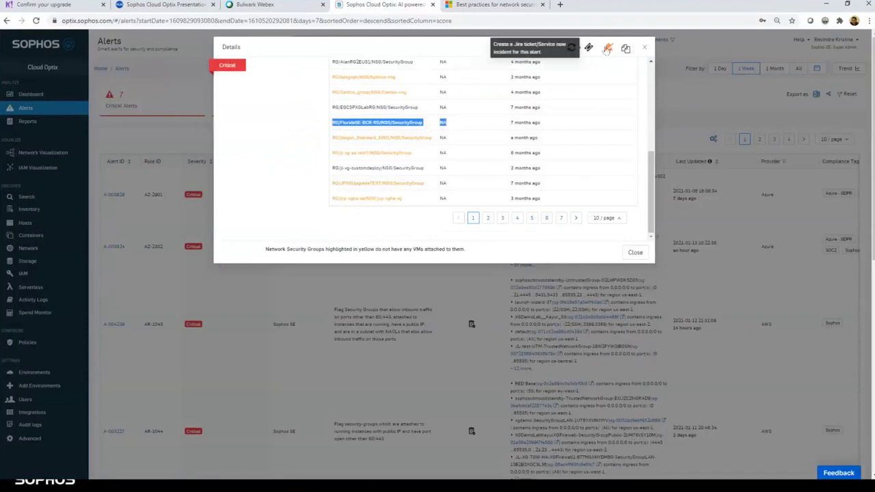
pyautogui.click(642, 49)
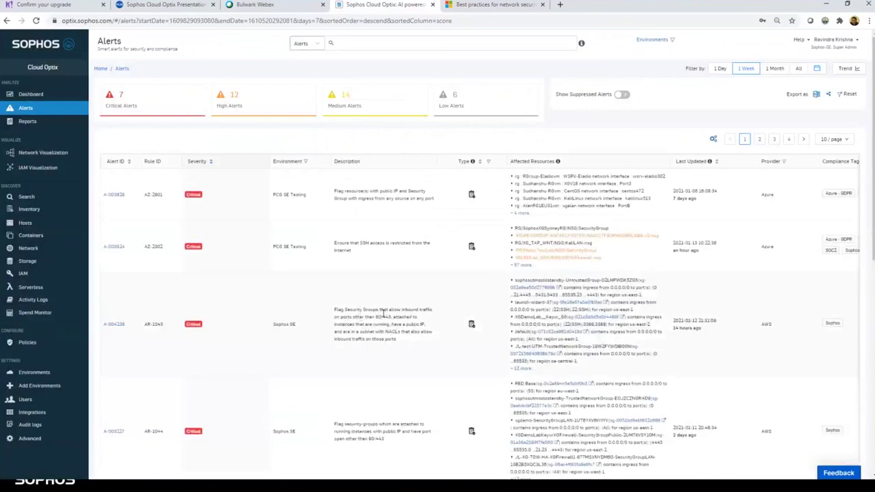
# Look through the critical and high severity alerts on the first page of the alerts table and return to its beginning
pyautogui.scroll(-5, 384, 312)
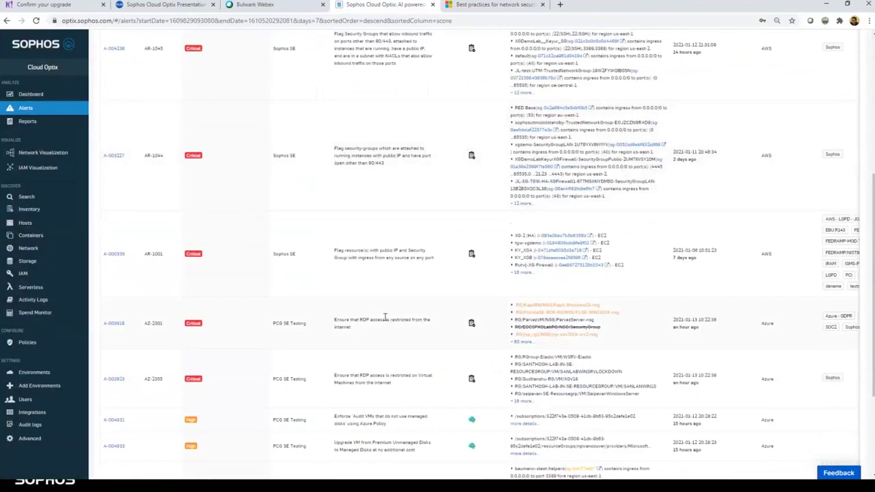
pyautogui.scroll(-2, 385, 318)
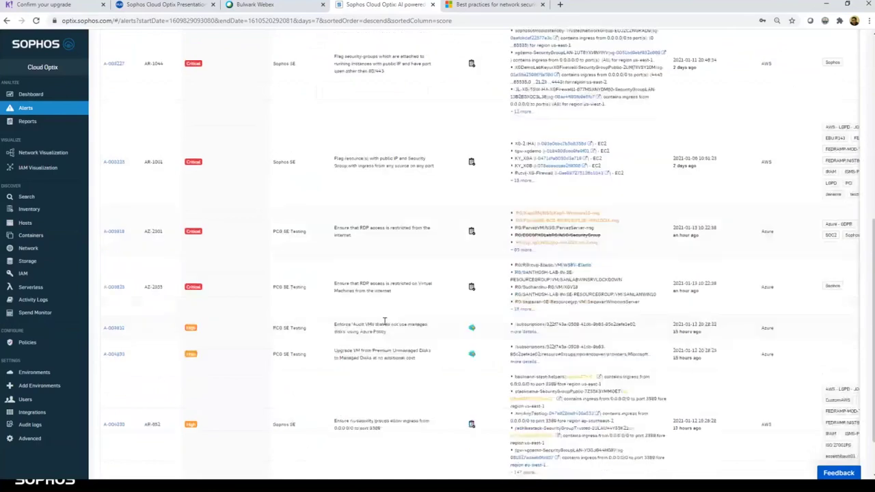
pyautogui.scroll(-1, 385, 321)
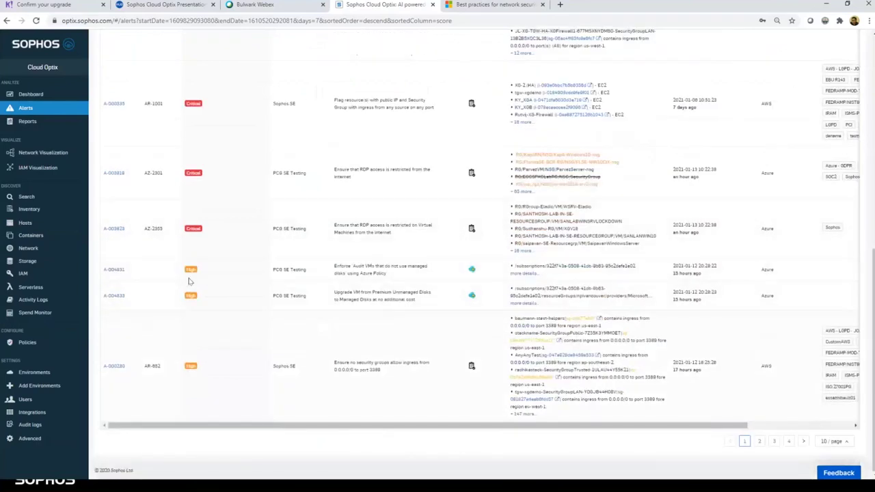
pyautogui.scroll(1, 373, 332)
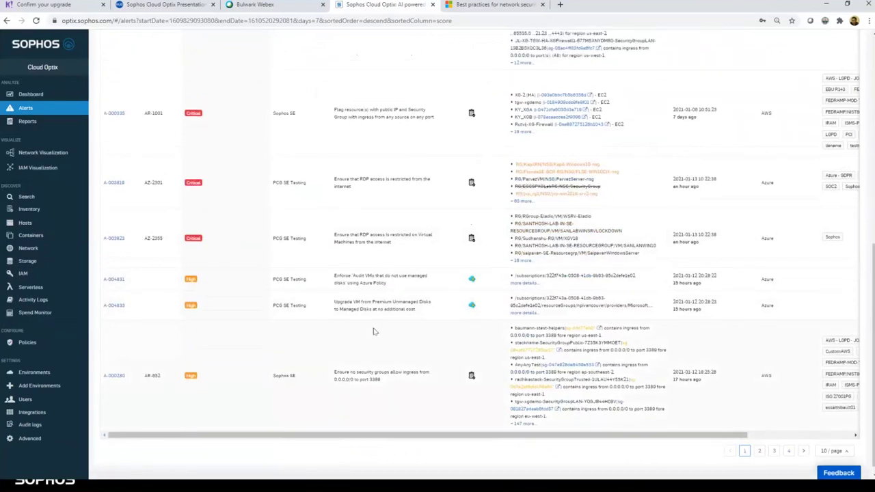
pyautogui.scroll(2, 376, 325)
pyautogui.scroll(8, 383, 314)
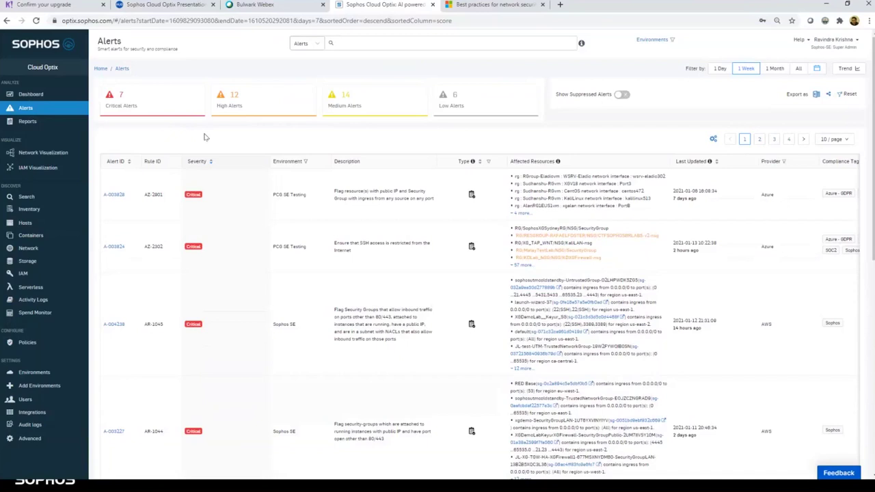
# Open the Inventory of AWS and Azure assets, switch to the presentation's Cloud Optix features slide and return to Cloud Optix
pyautogui.click(29, 211)
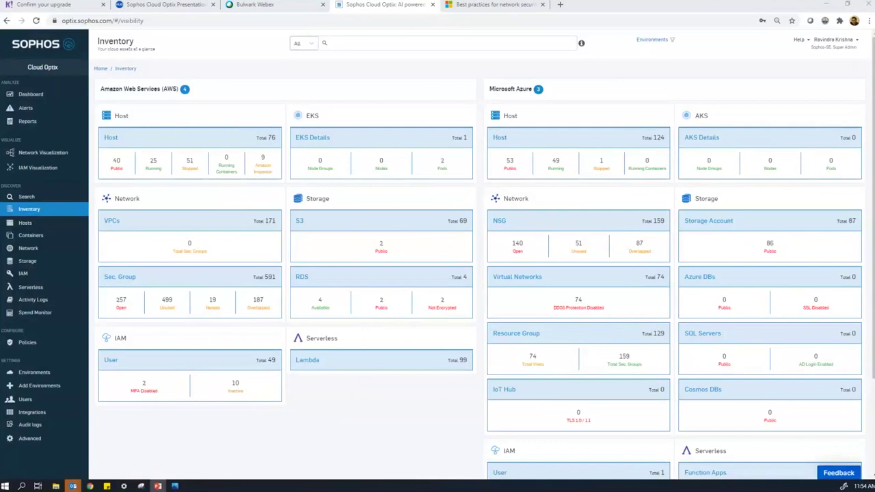
pyautogui.hotkey('alt', 'Tab')
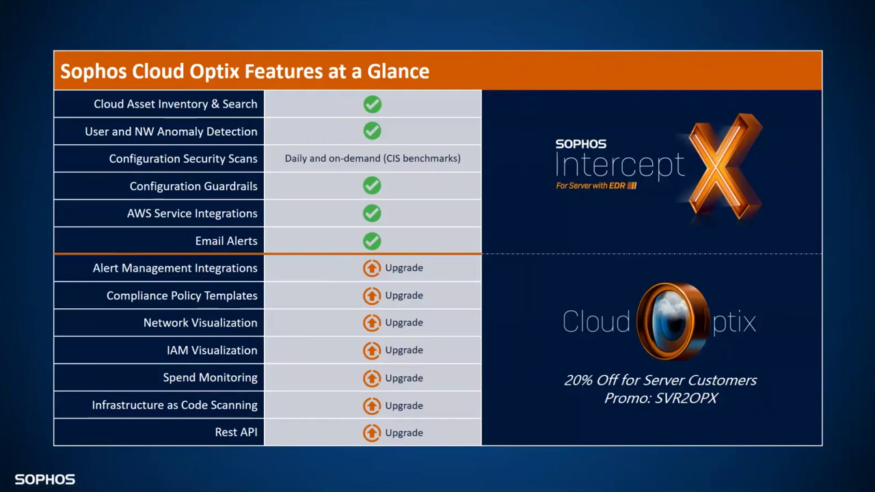
pyautogui.hotkey('alt', 'Tab')
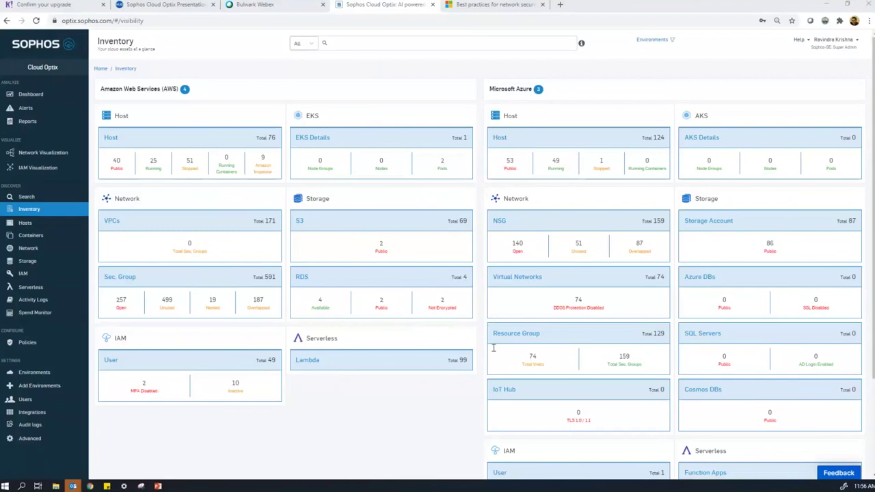
# Open the page for adding cloud environments and review the AWS Quick-start Setup and Full Setup options
pyautogui.click(32, 385)
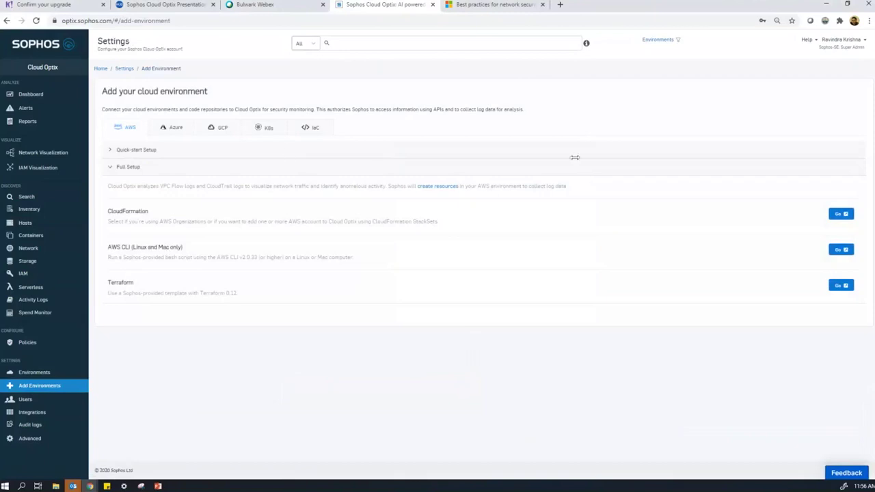
pyautogui.click(124, 149)
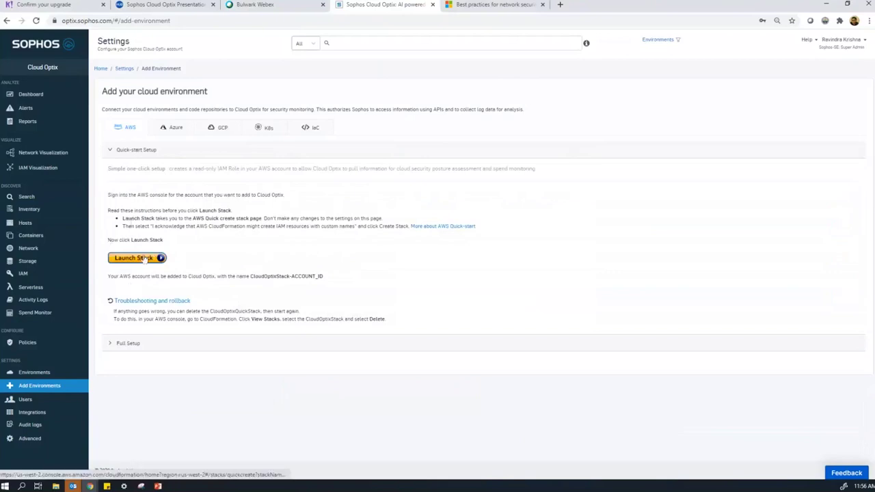
pyautogui.click(145, 348)
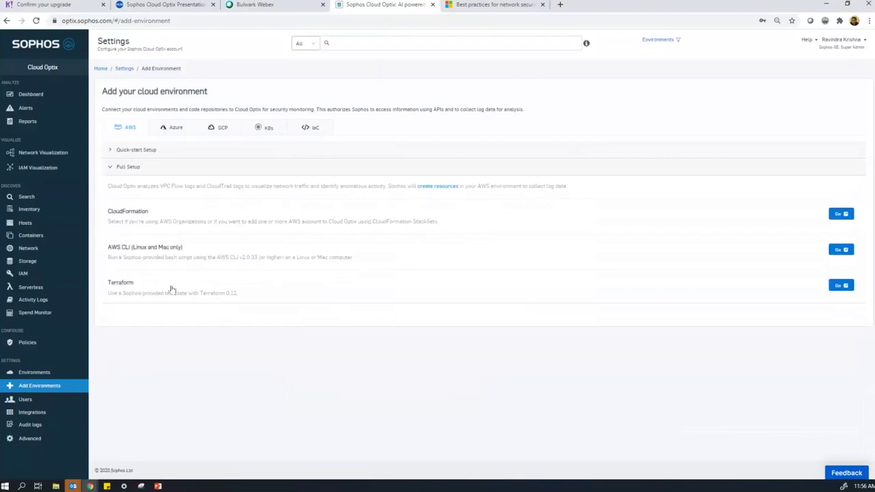
# Show the Azure subscription setup steps and highlight the PowerShell script's download and run commands
pyautogui.click(173, 127)
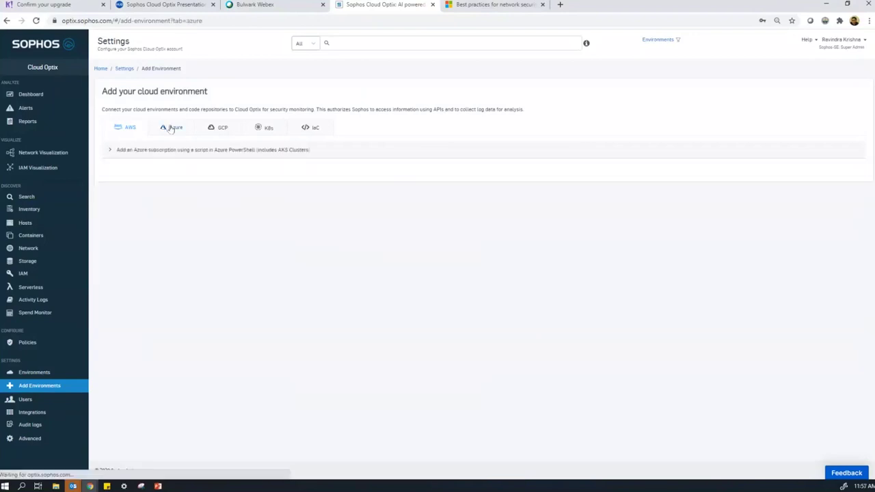
pyautogui.click(109, 151)
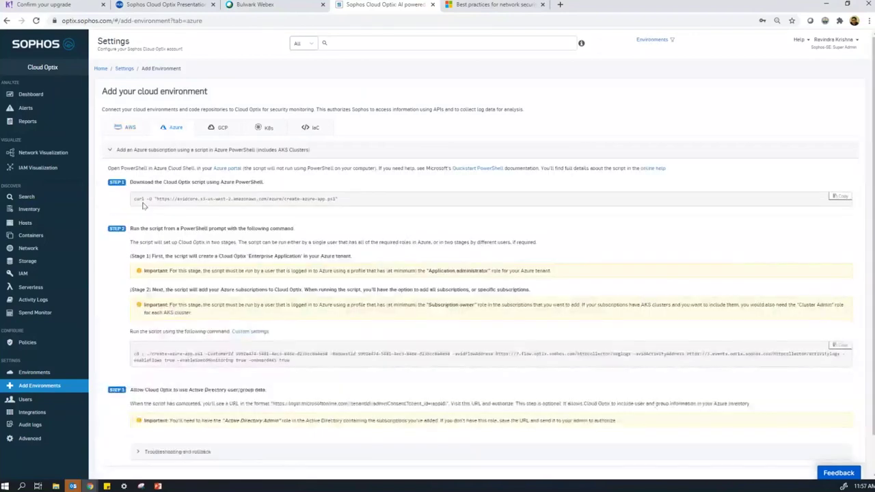
pyautogui.tripleClick(324, 203)
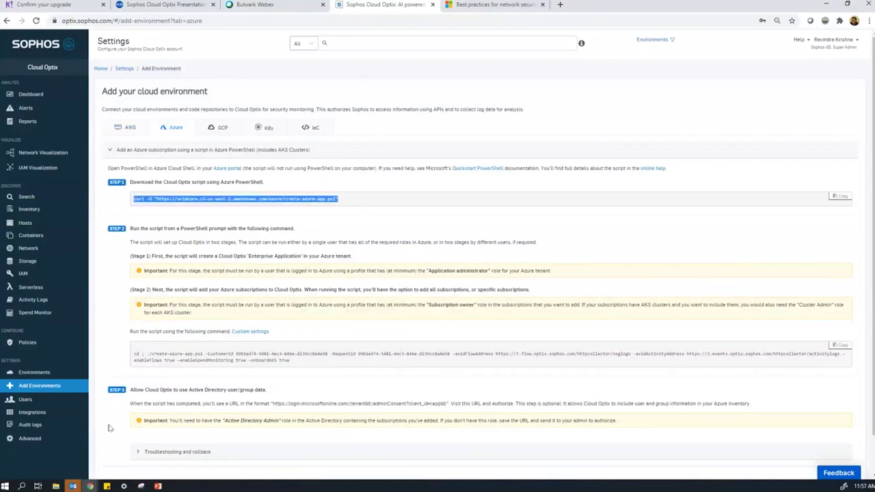
pyautogui.tripleClick(134, 353)
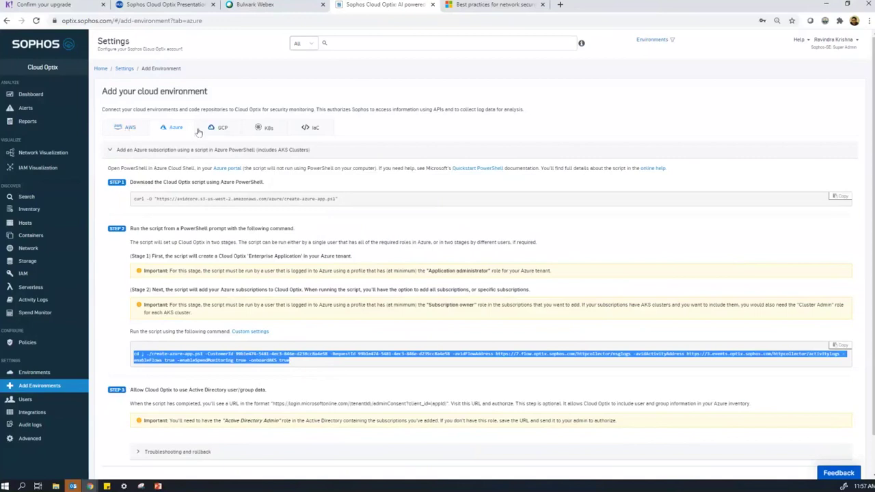
# Review the Kubernetes setup instructions and the IaC integrations for GitHub and Bitbucket, ending on the Kubernetes instructions
pyautogui.click(266, 129)
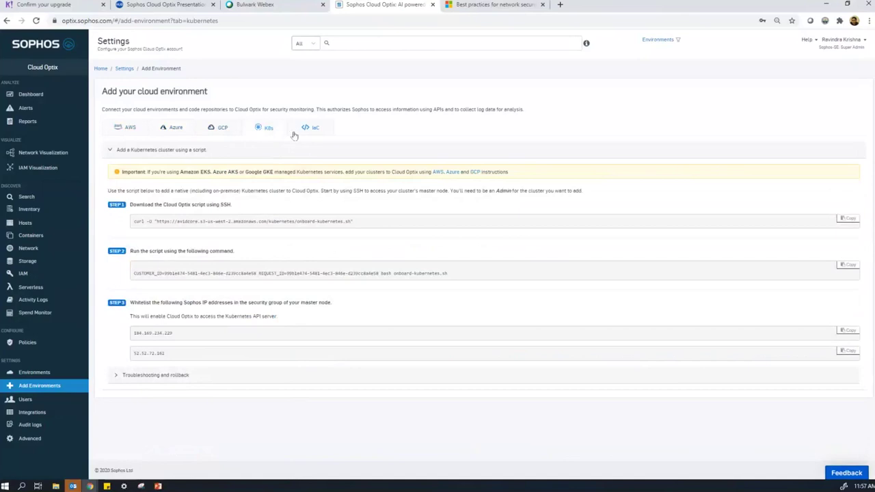
pyautogui.click(294, 130)
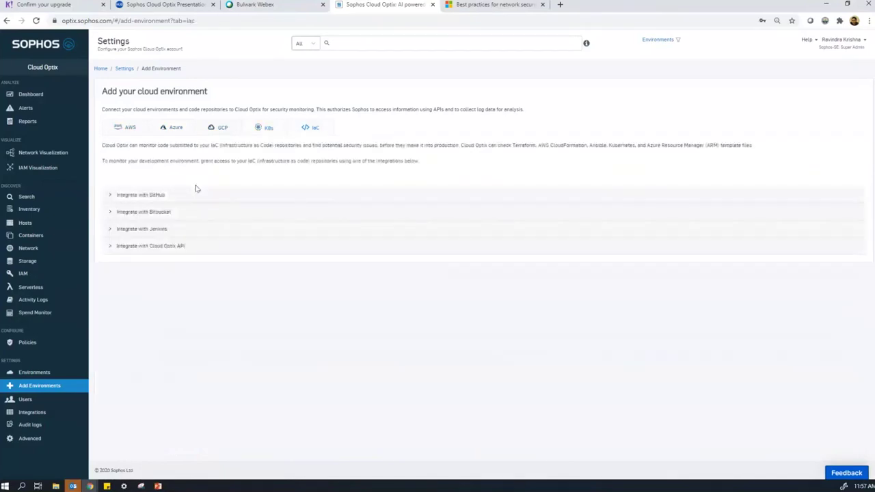
pyautogui.click(150, 197)
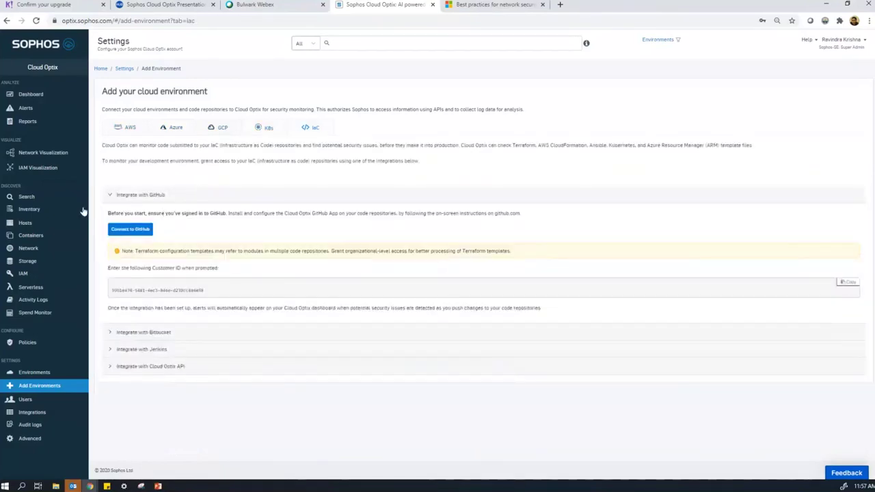
pyautogui.click(172, 335)
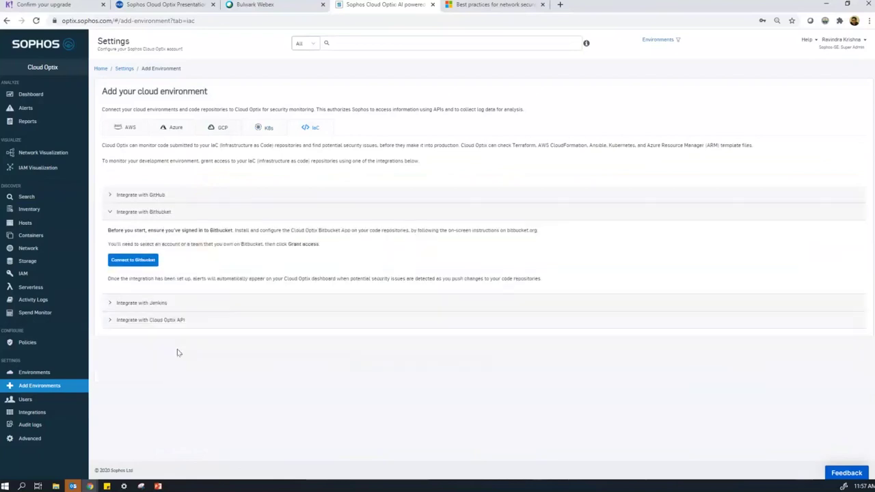
pyautogui.click(158, 197)
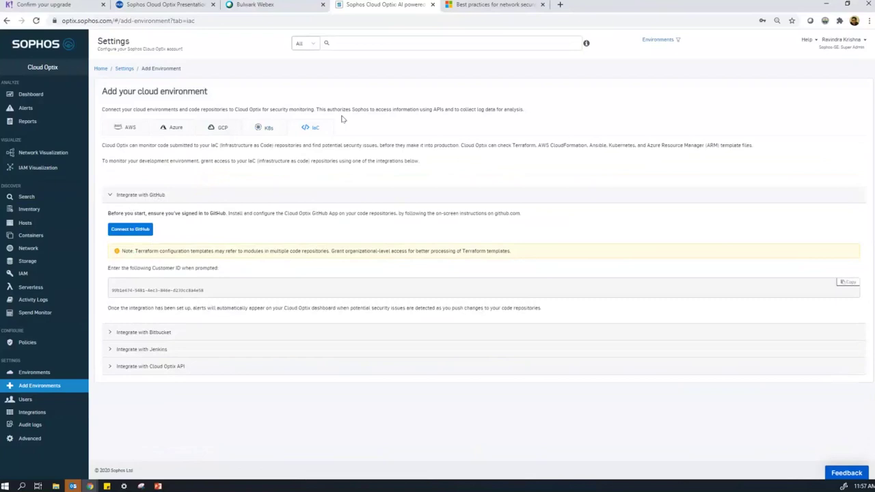
pyautogui.click(258, 130)
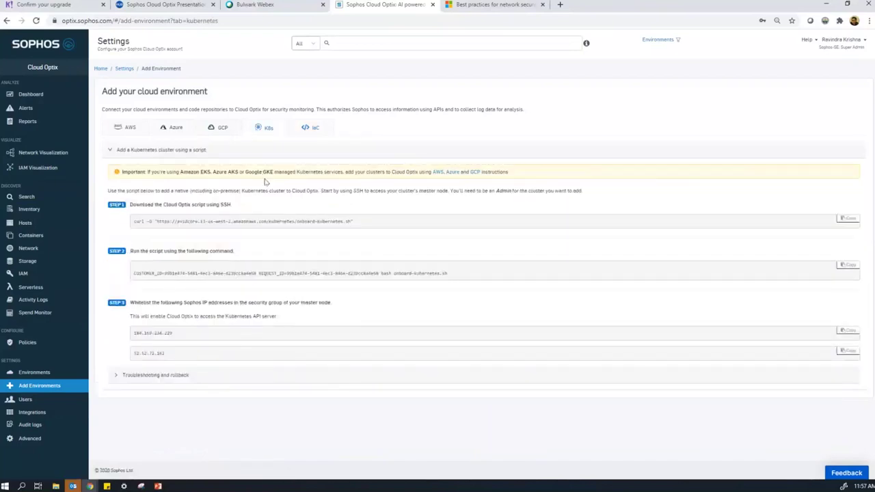